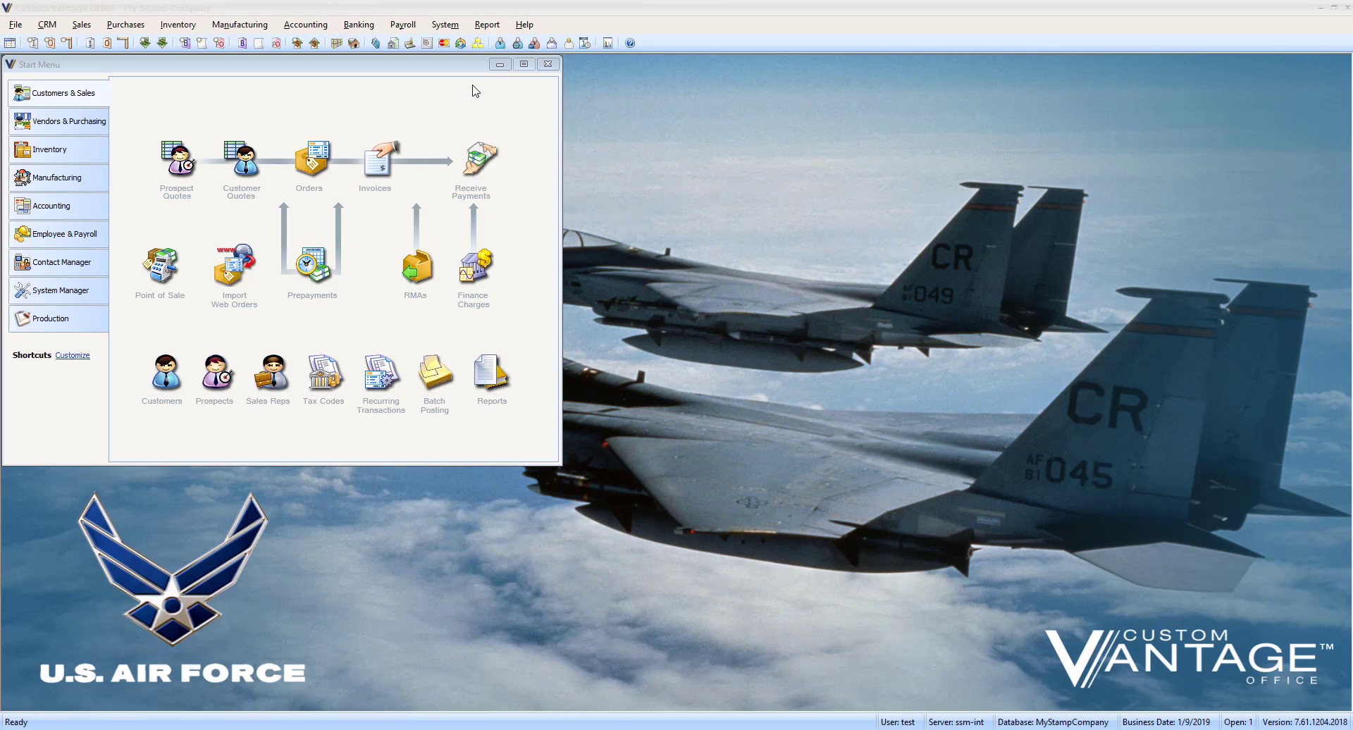
Step: Open Secrets Keepers invoice SI-11383, totalling 34.48, from the Invoices list
left_click(393, 153)
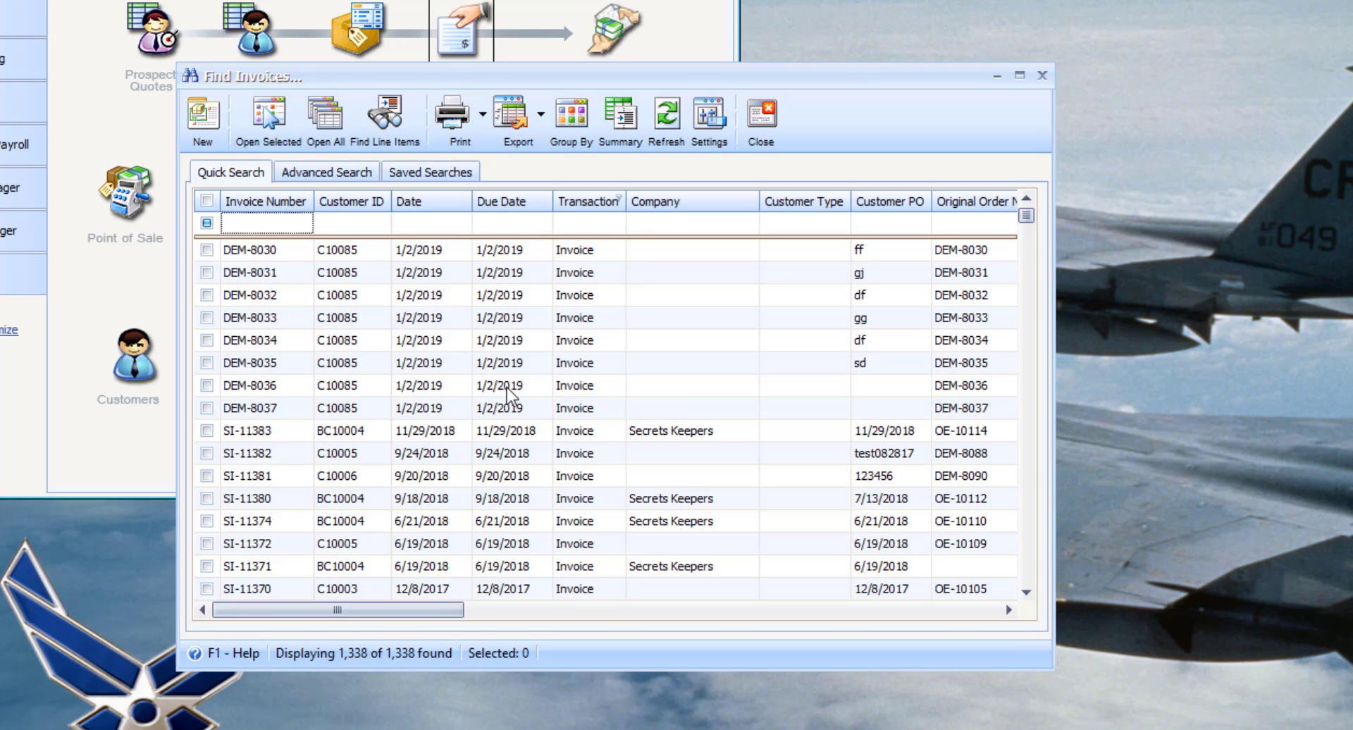
double_click(608, 432)
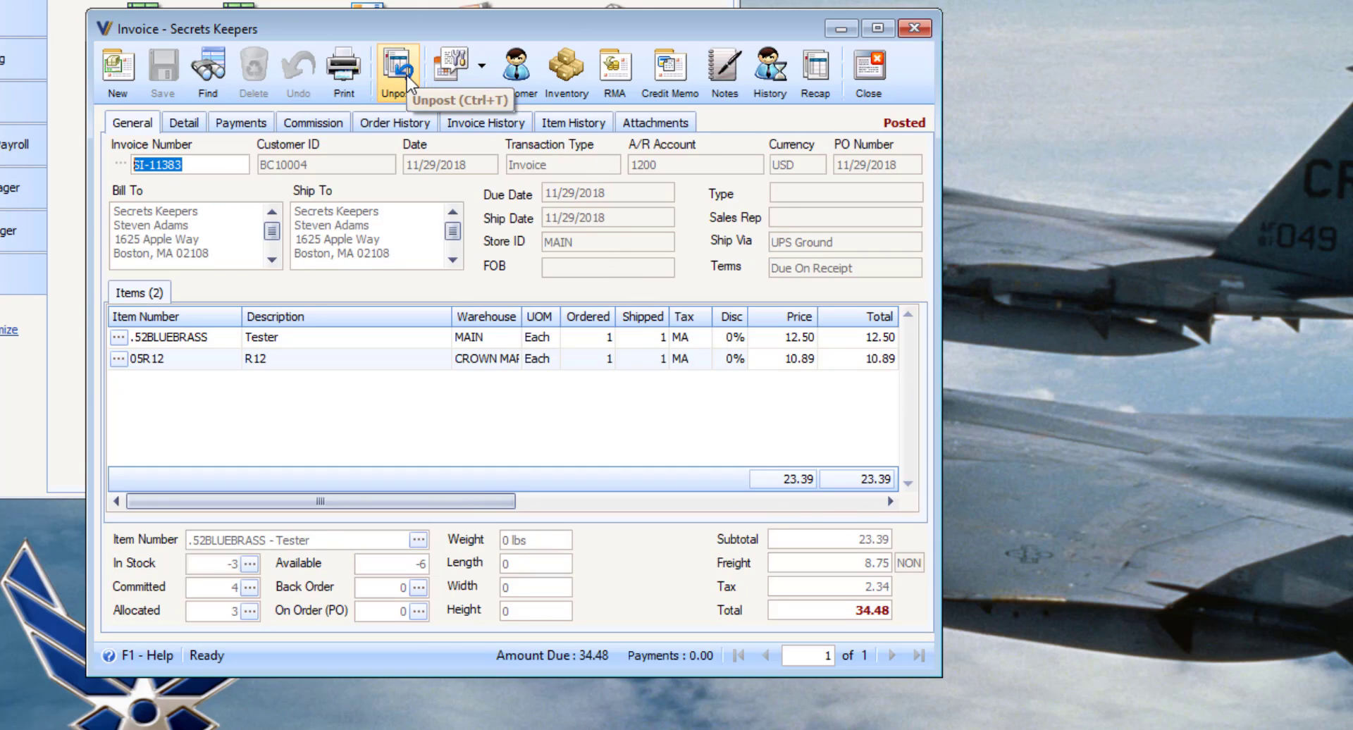
Step: Create credit memo CM-10006 from SI-11383, selecting only item 05R12
left_click(670, 84)
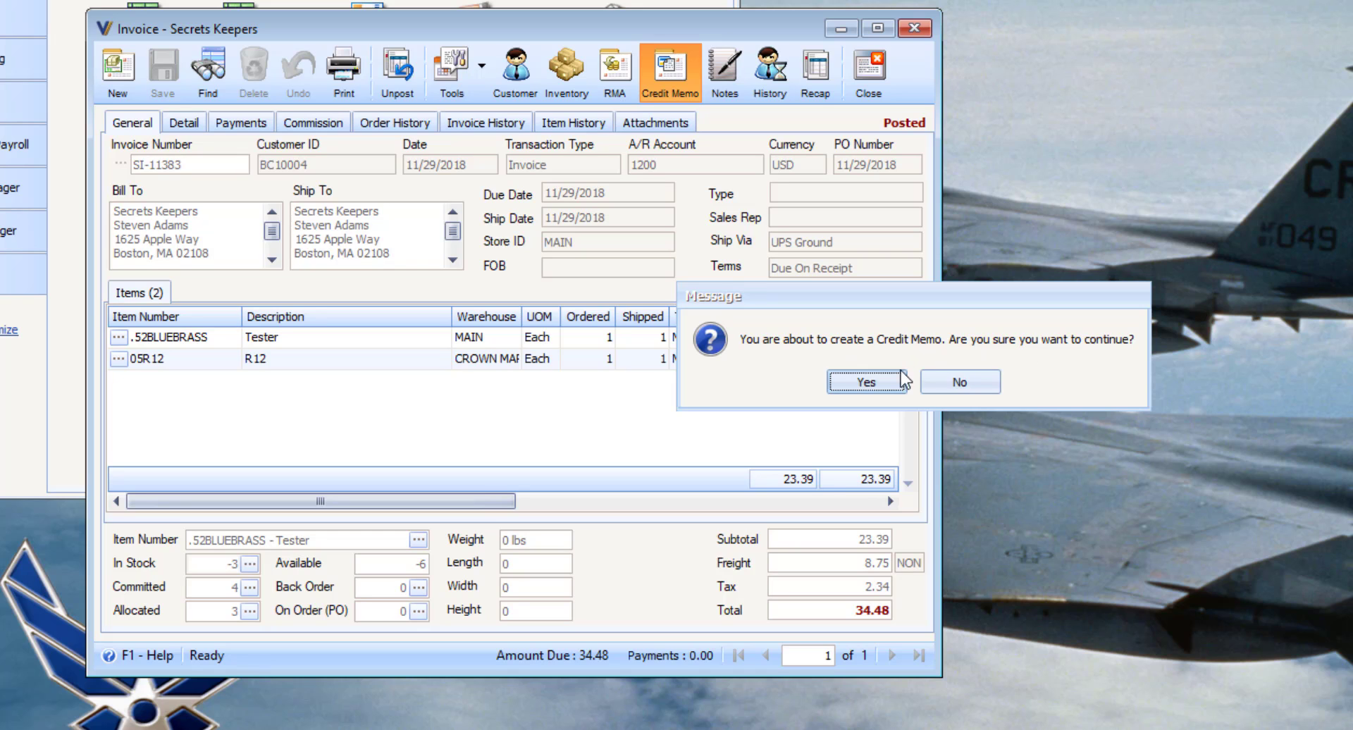
left_click(874, 380)
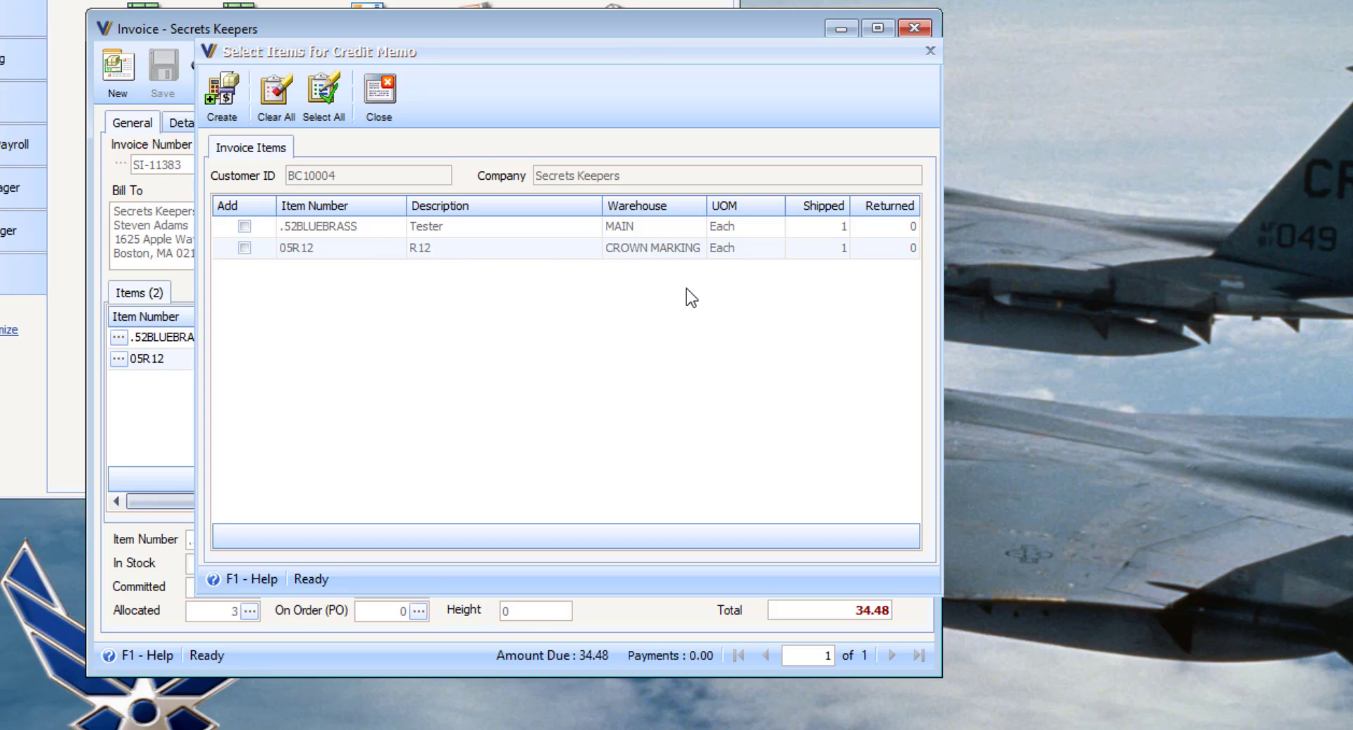
left_click(245, 248)
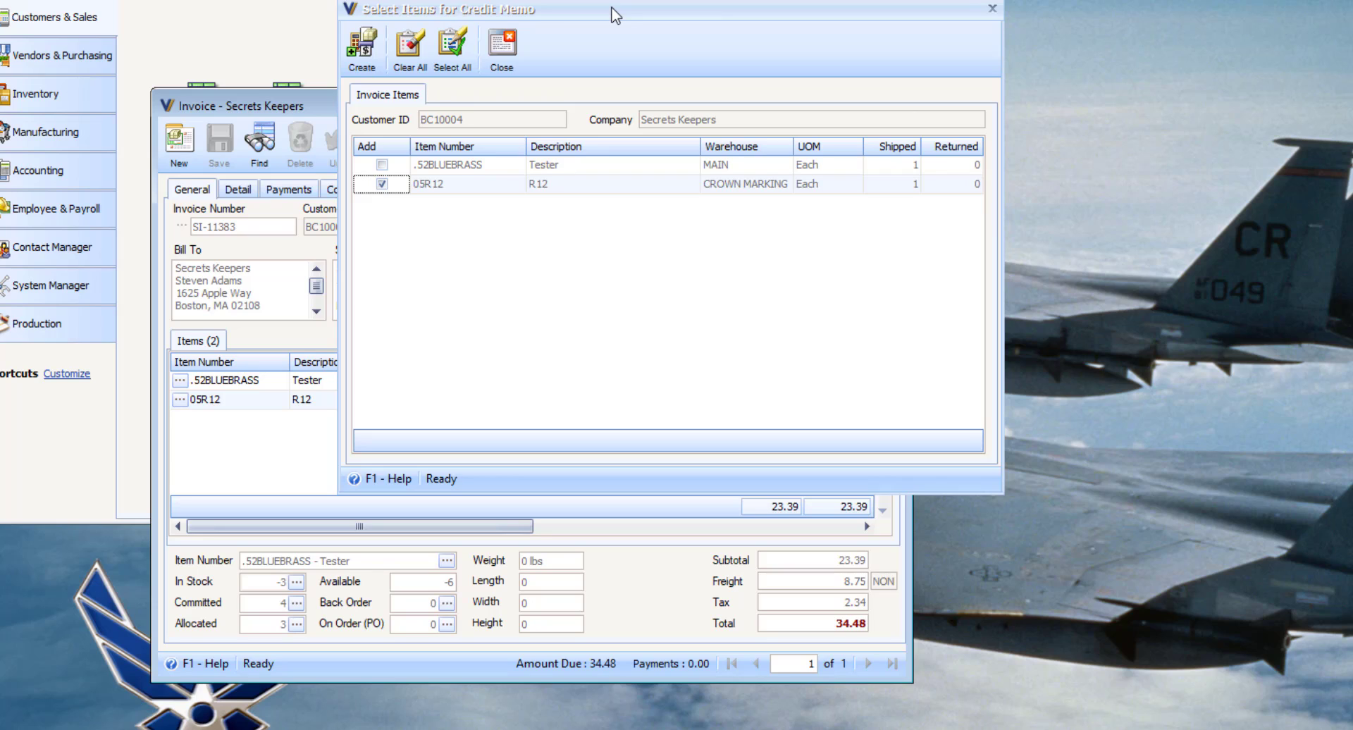
left_click_drag(615, 14, 1173, 210)
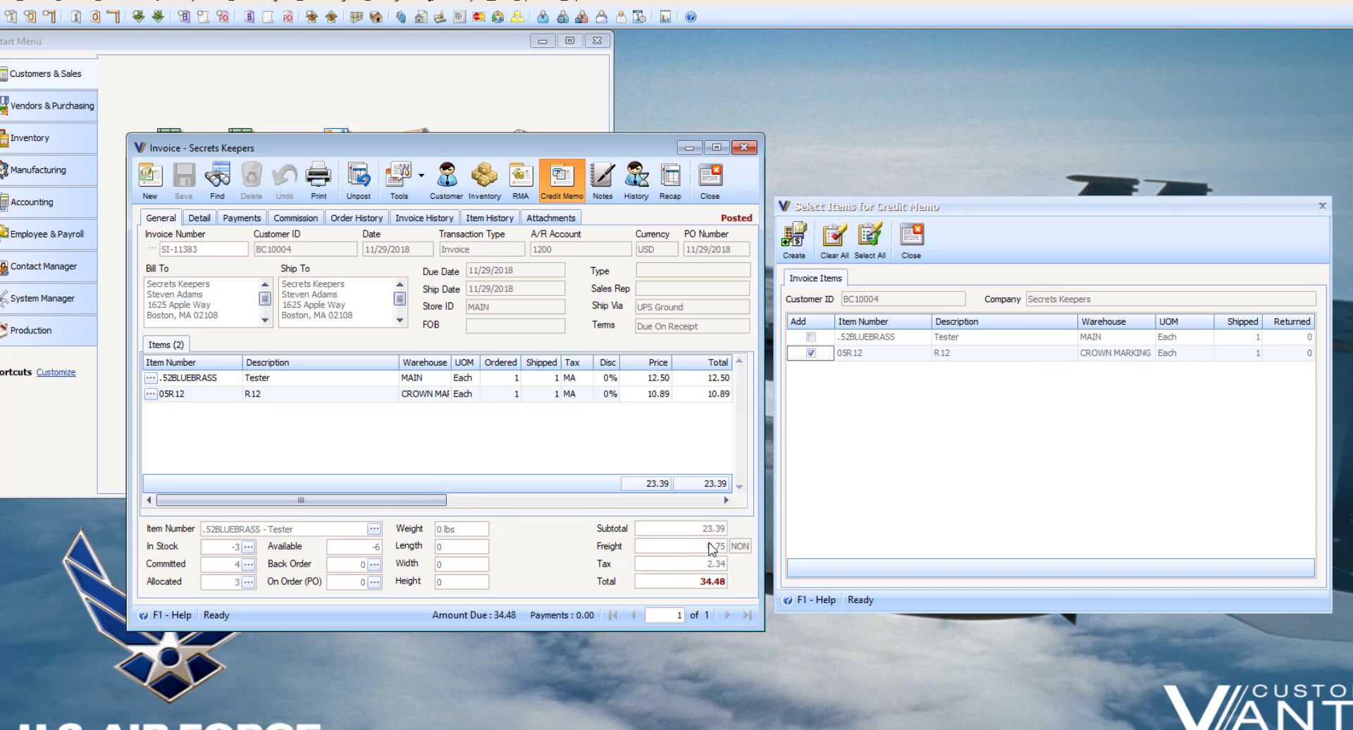
left_click(794, 238)
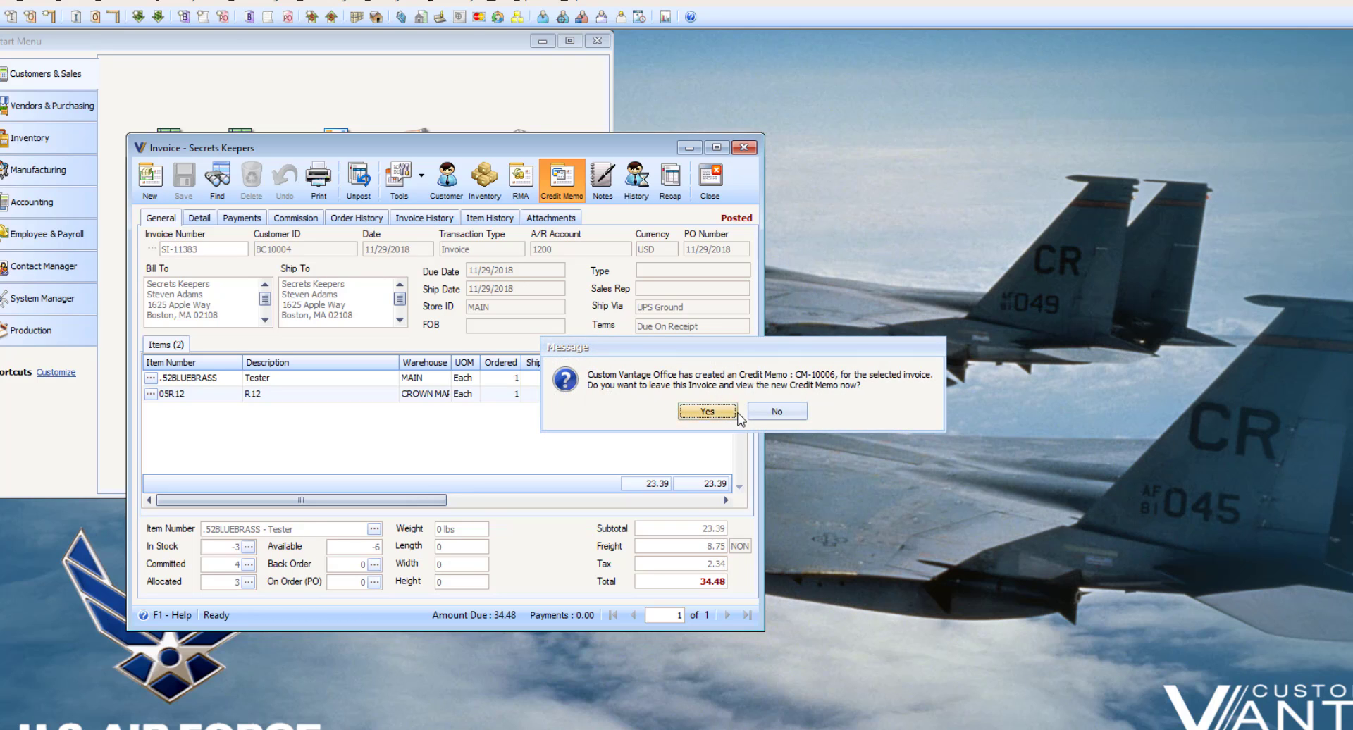
Step: Add a 3.50 freight credit to CM-10006, post the -15.48 memo and close it
left_click(720, 412)
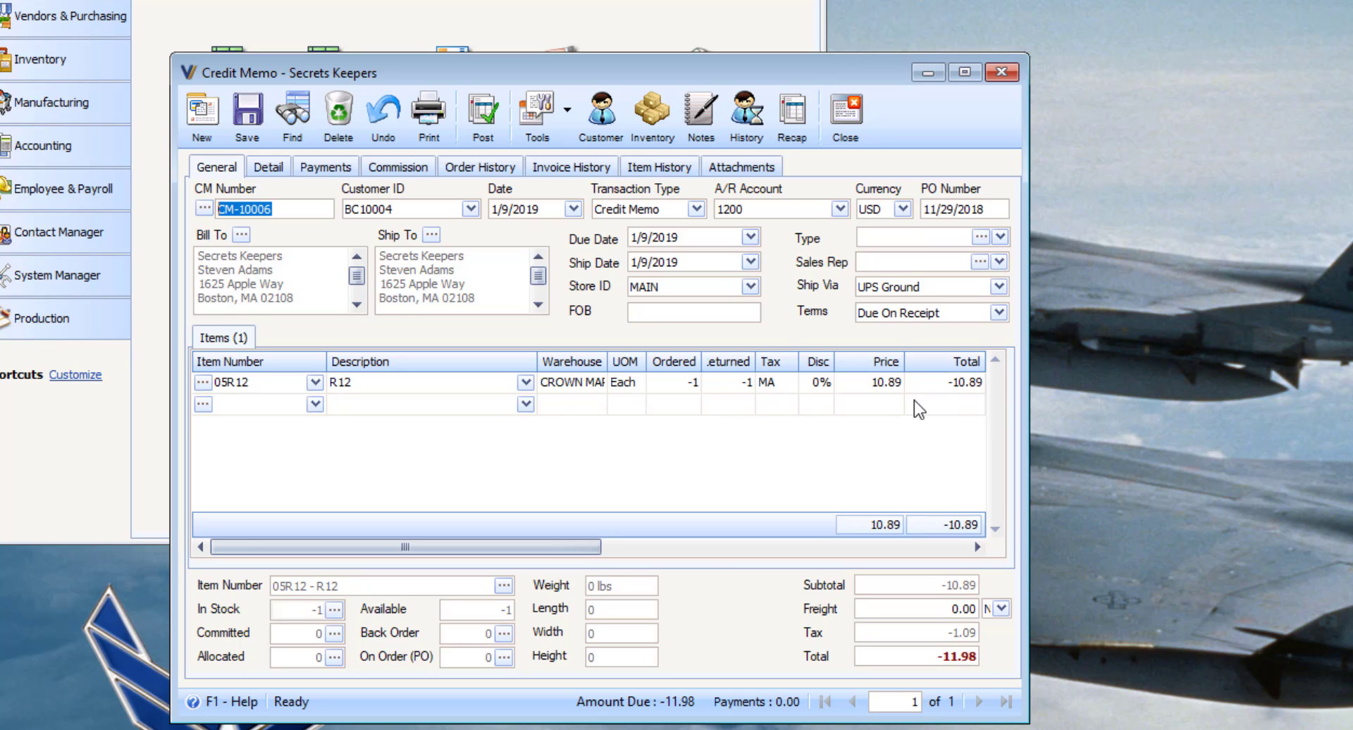
left_click_drag(943, 610, 981, 699)
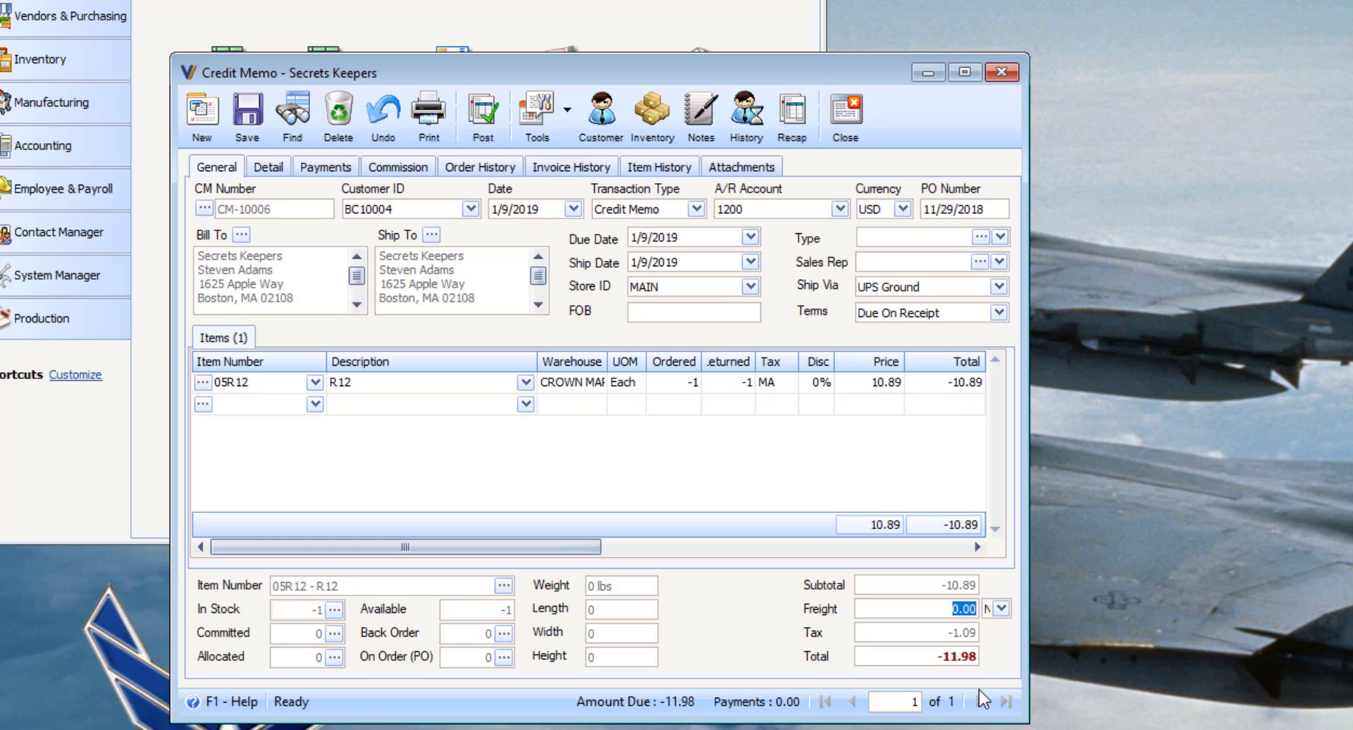
type("3.5")
key("Tab")
left_click(486, 133)
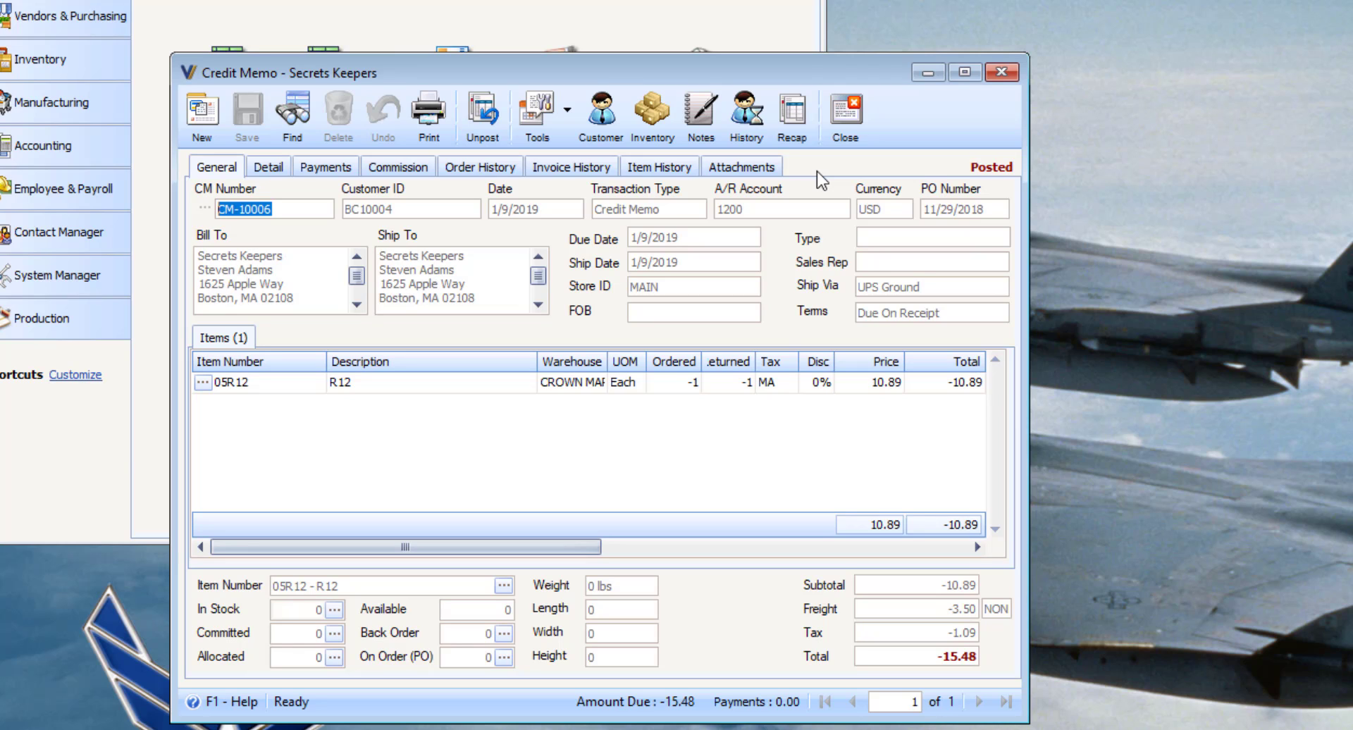
left_click(845, 124)
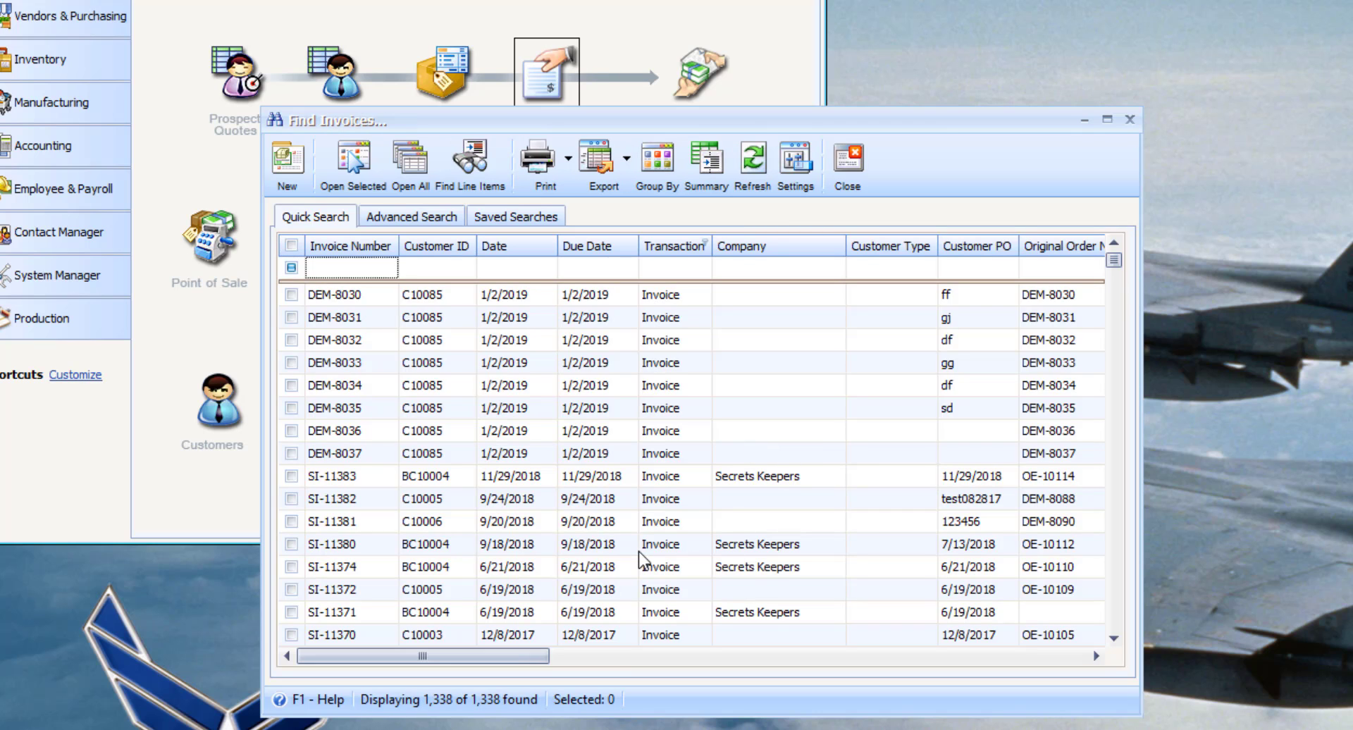
Step: Create credit memo CM-10007 from invoice SI-11380 for item 210DSB and open it
double_click(638, 551)
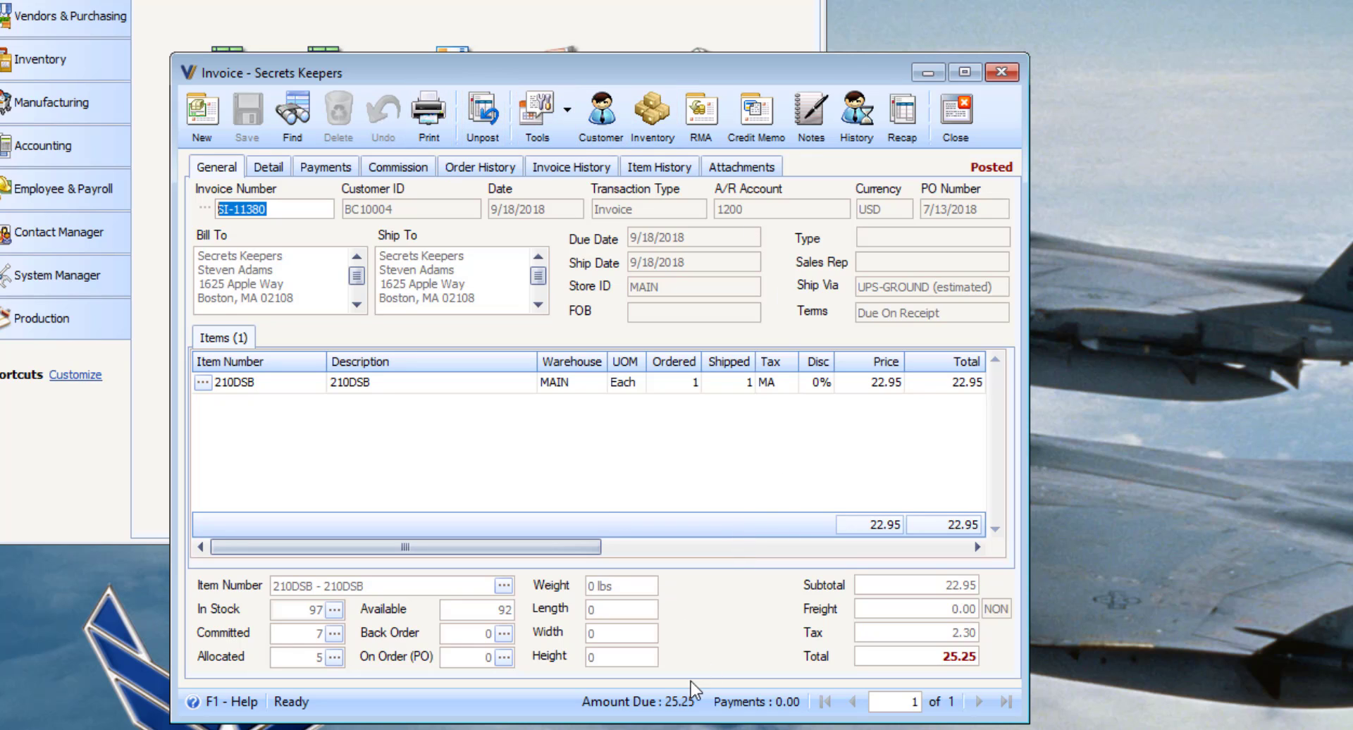
left_click(751, 120)
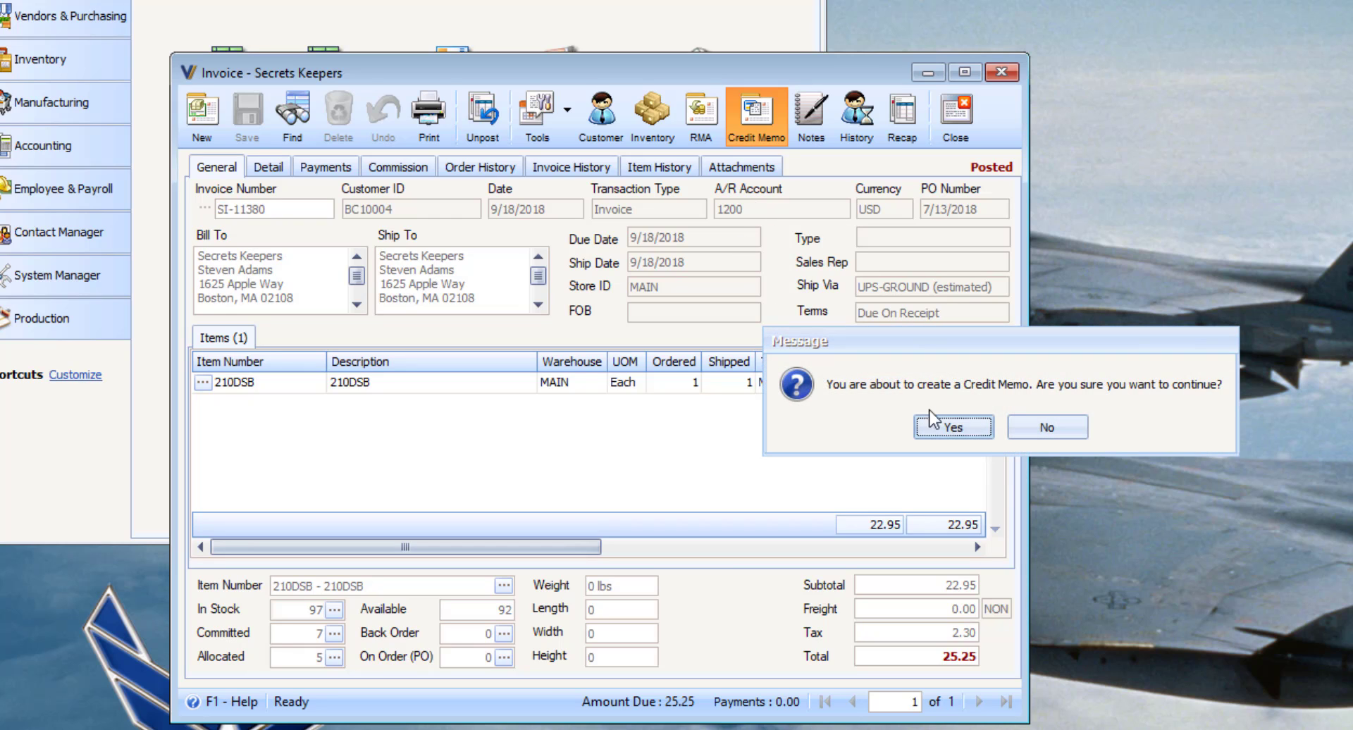
left_click(971, 427)
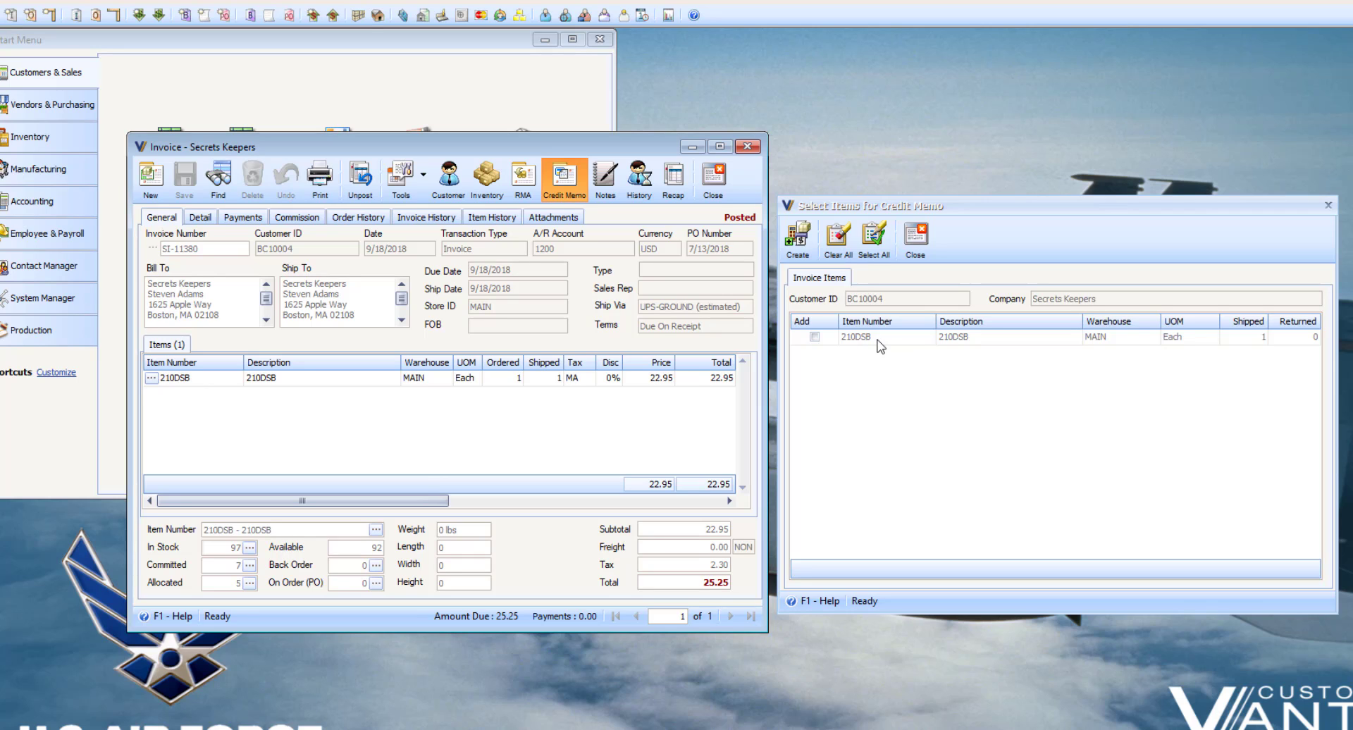
left_click(797, 236)
left_click(761, 415)
left_click(814, 337)
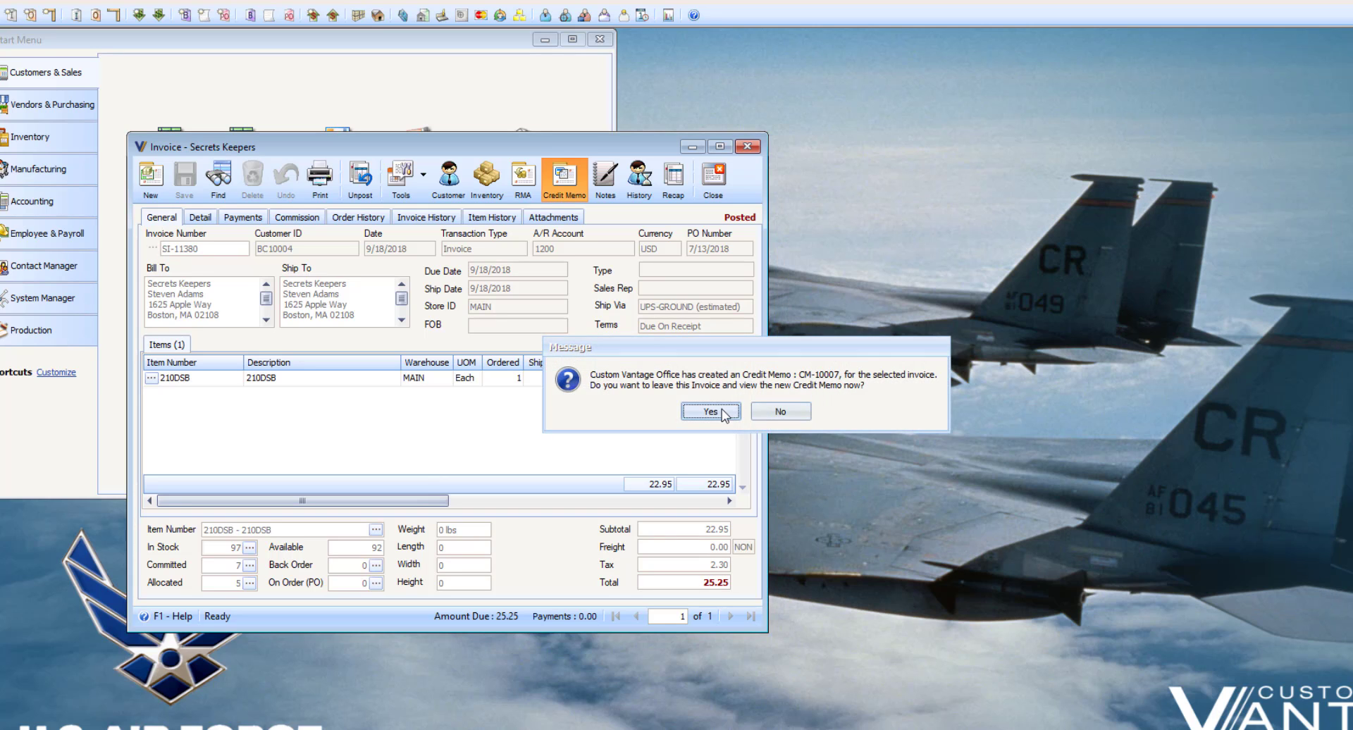
left_click(722, 409)
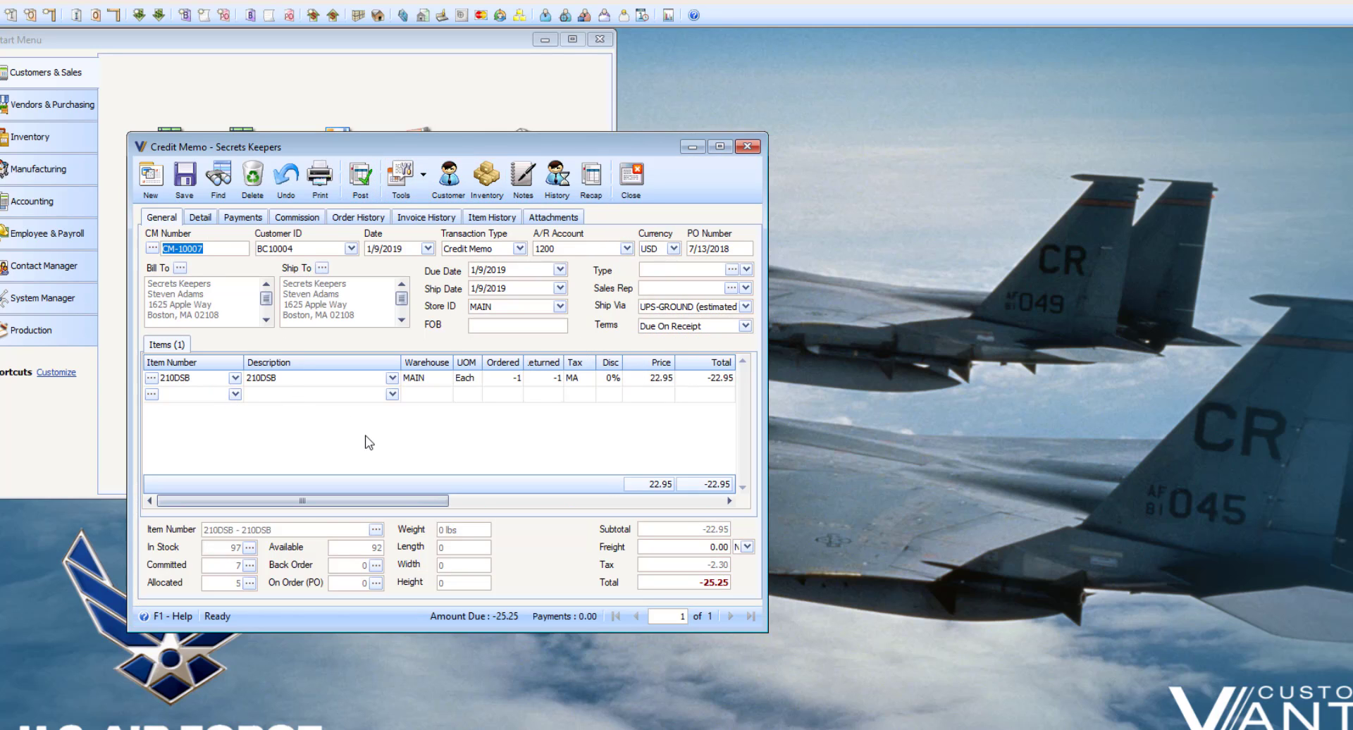
Step: Append 'Partial credit for late shipment' to the 210DSB line's description
left_click(299, 380)
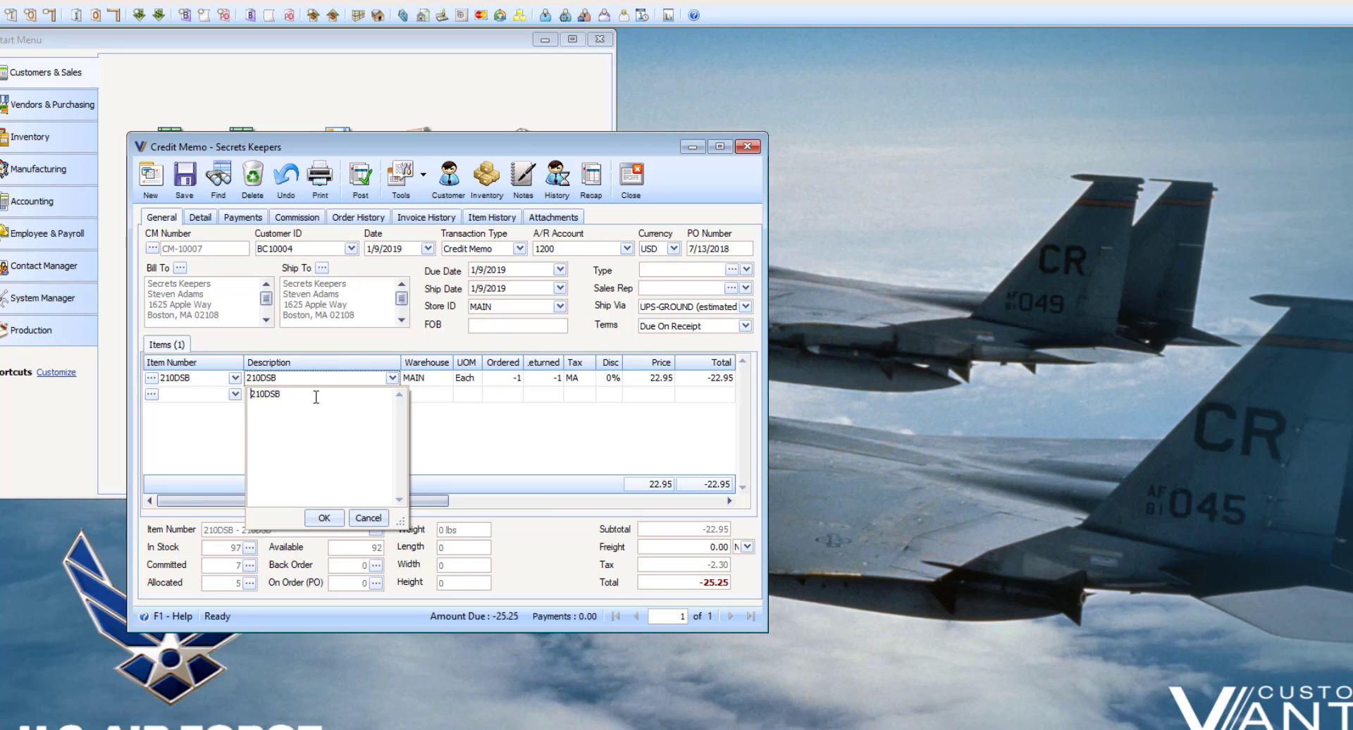
left_click(316, 397)
type("Partial credit for late ship")
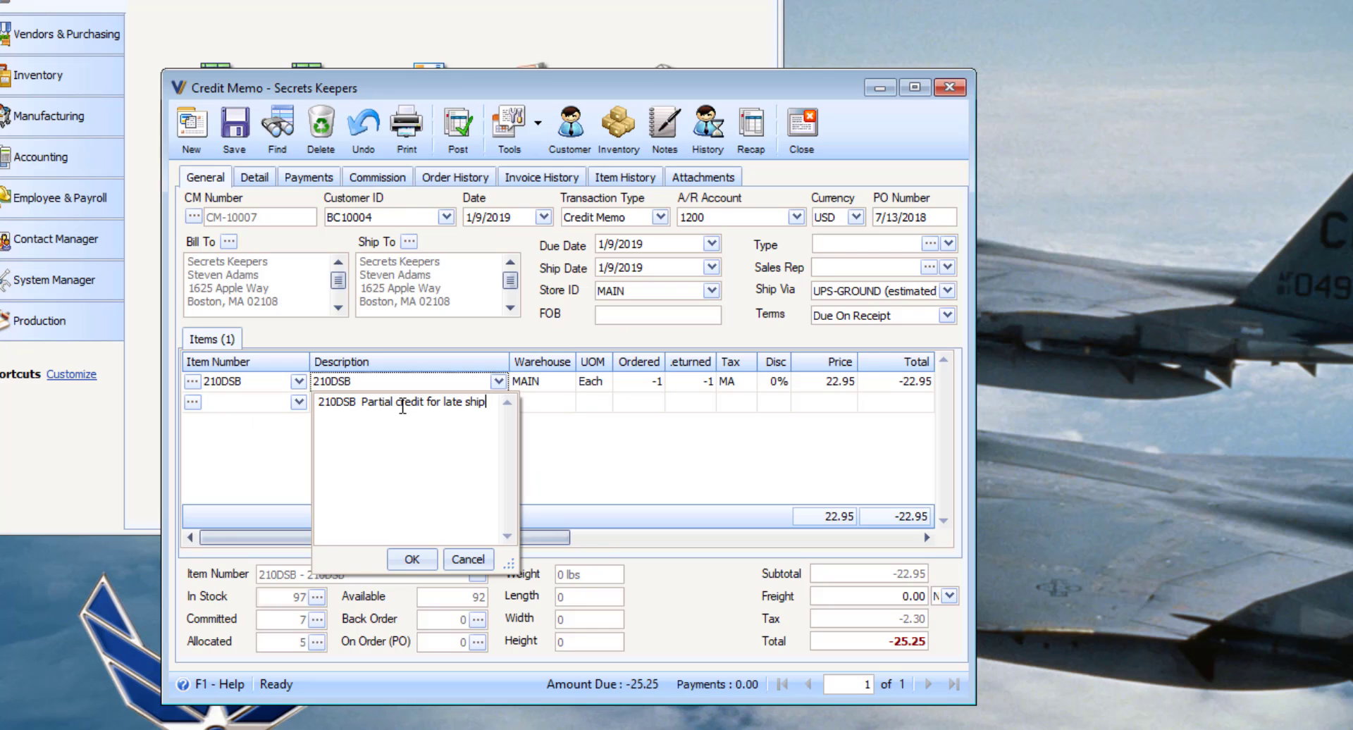
type("ment")
left_click(412, 560)
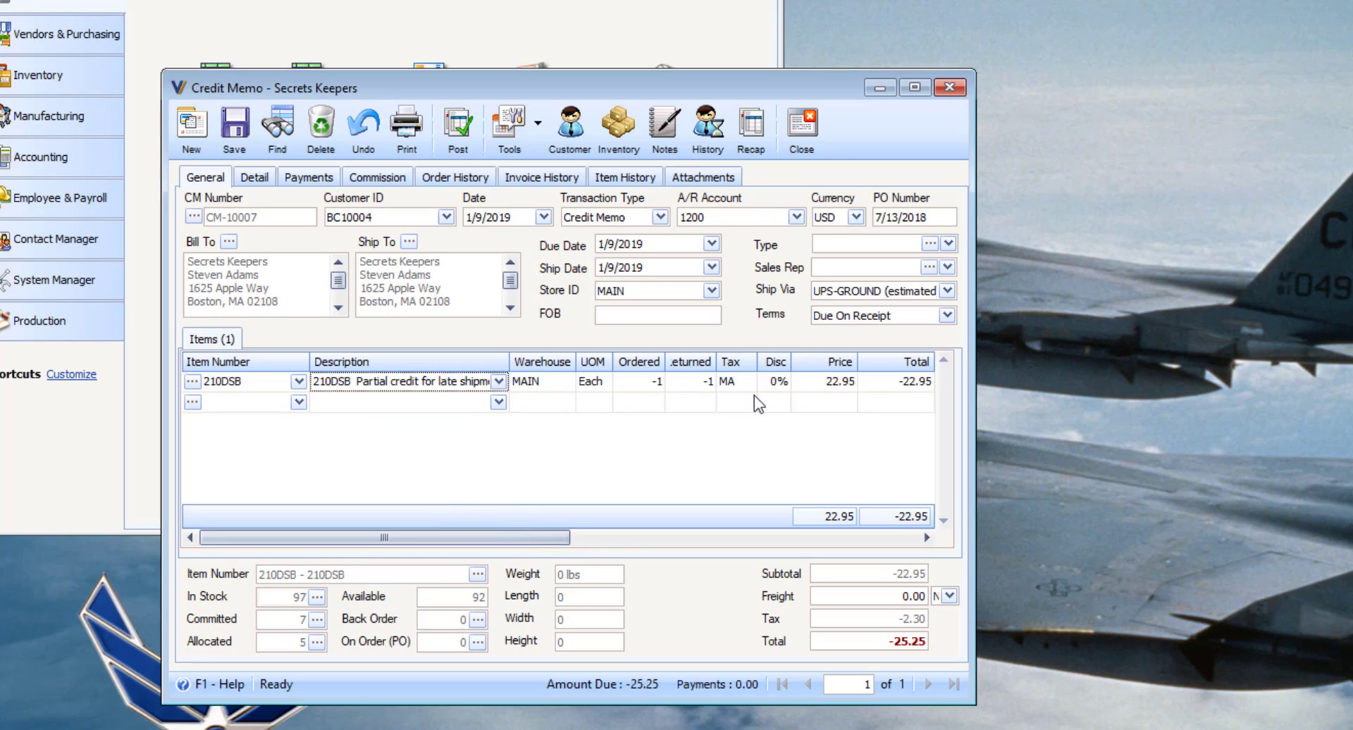
Step: Leave the price unchanged and bring up Line Item Options for the 210DSB line
left_click(836, 382)
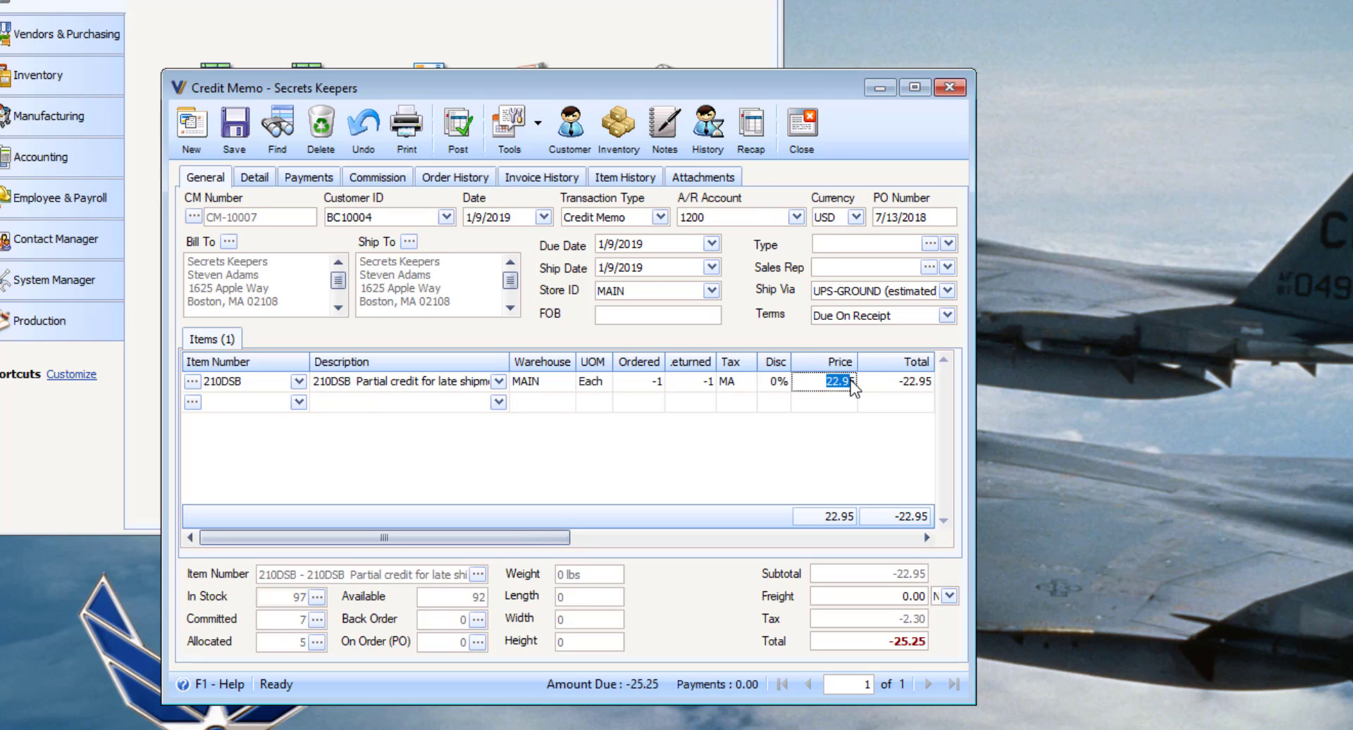
left_click(773, 442)
left_click(192, 381)
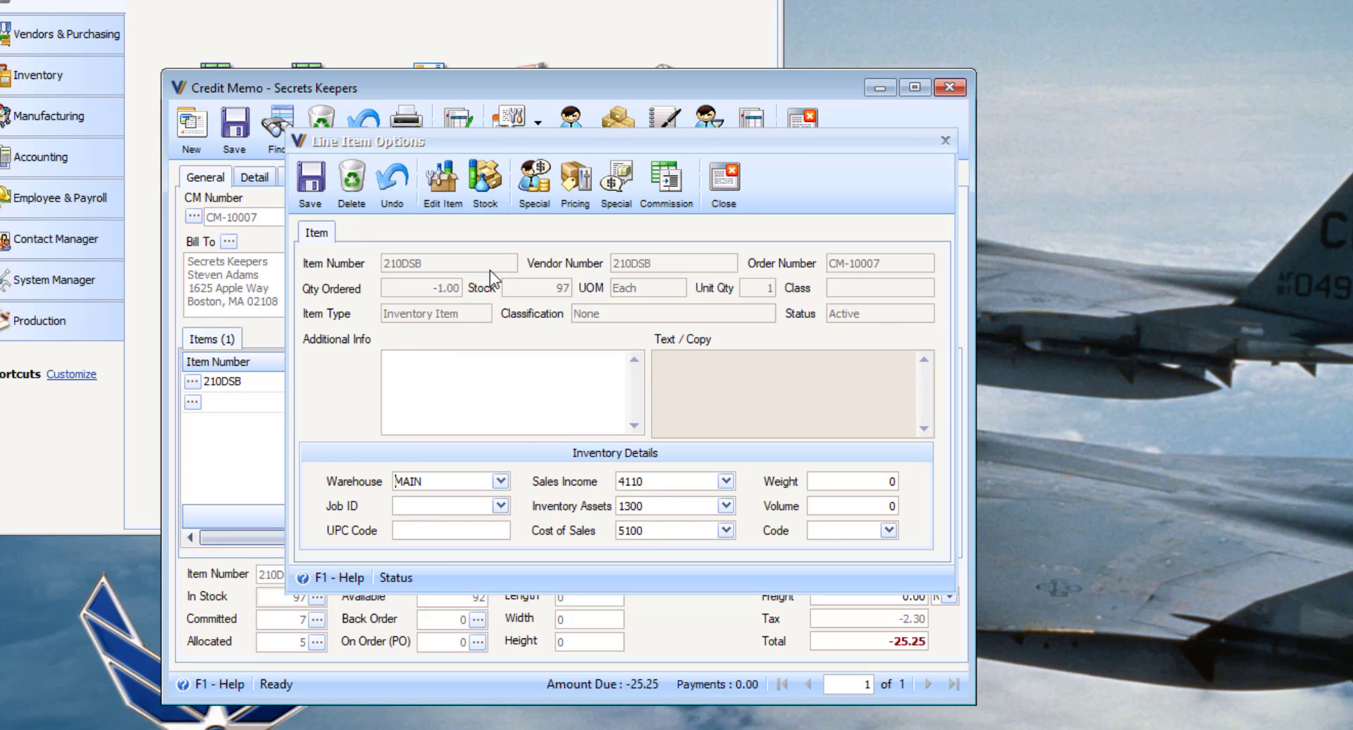
Step: Replace the 210DSB line with a new line described 'Credit for shipping'
left_click(358, 199)
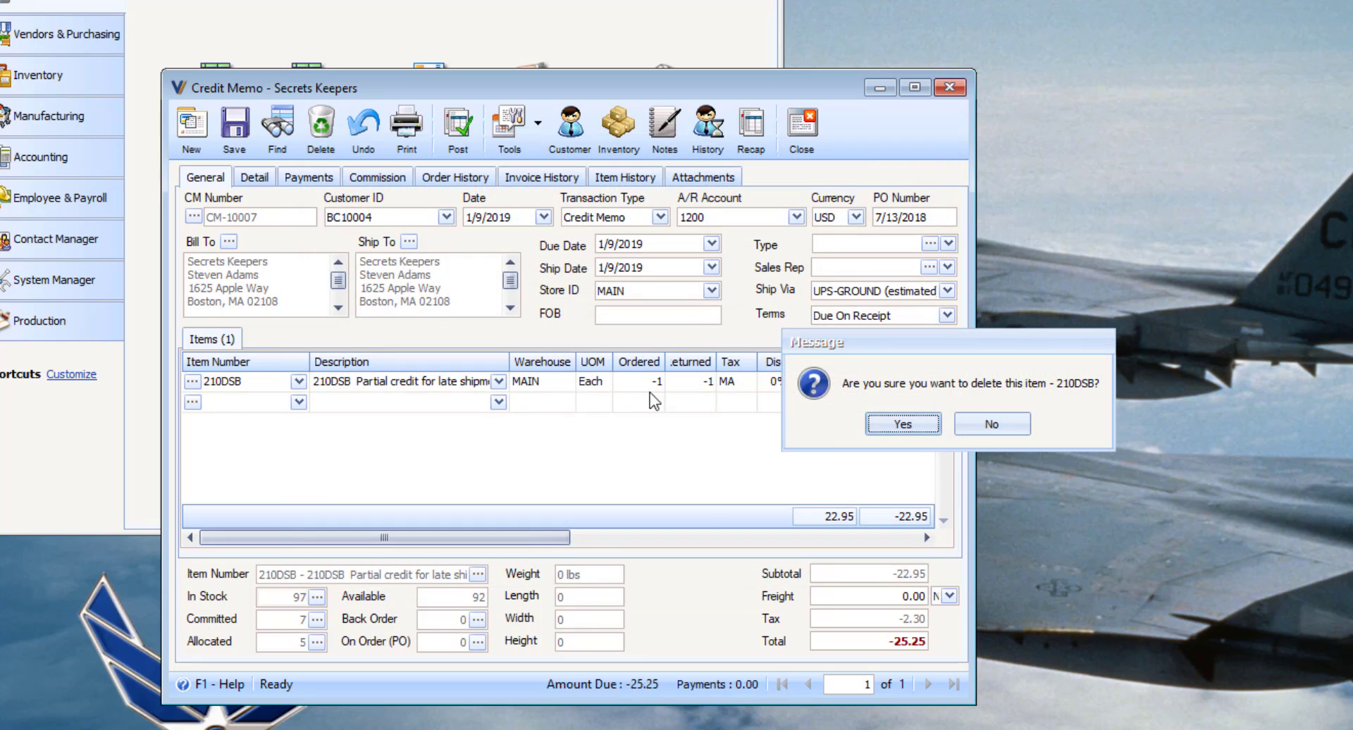
left_click(877, 425)
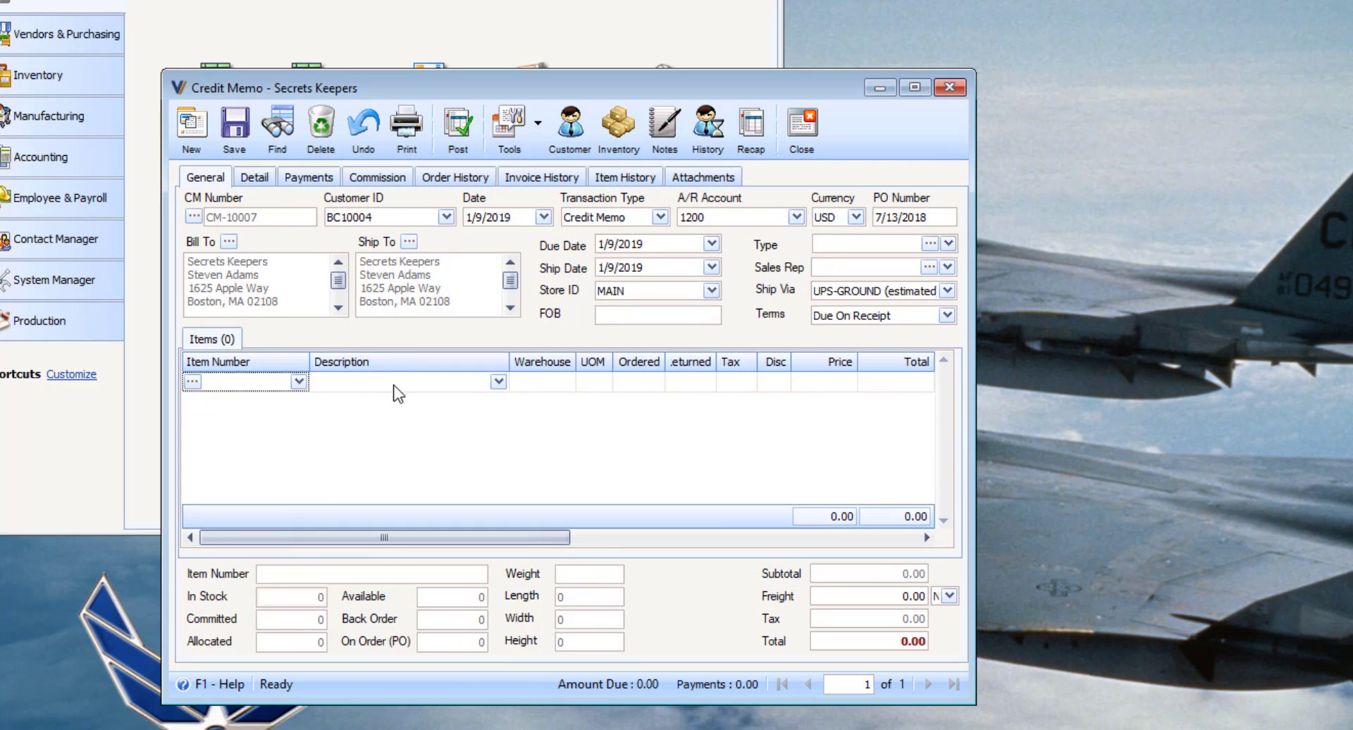
left_click(319, 386)
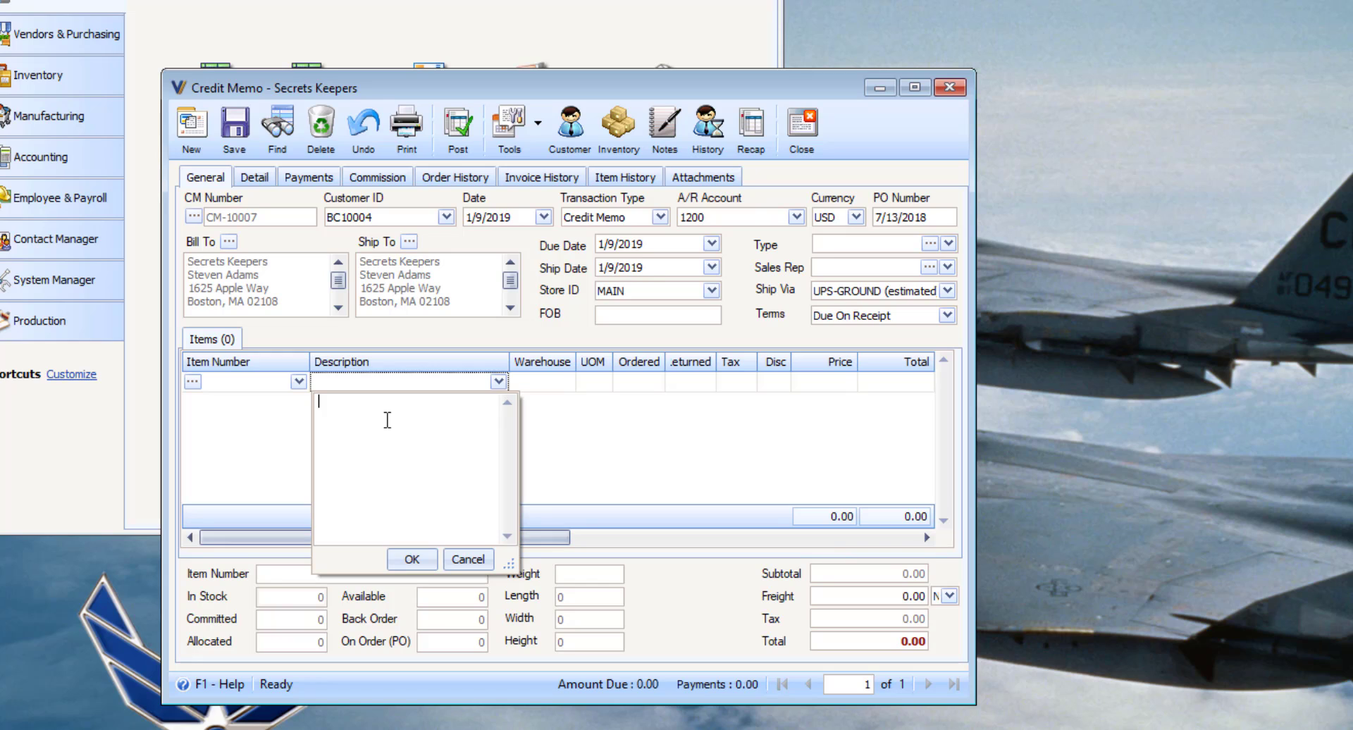
type("Credit for shiping")
left_click(409, 558)
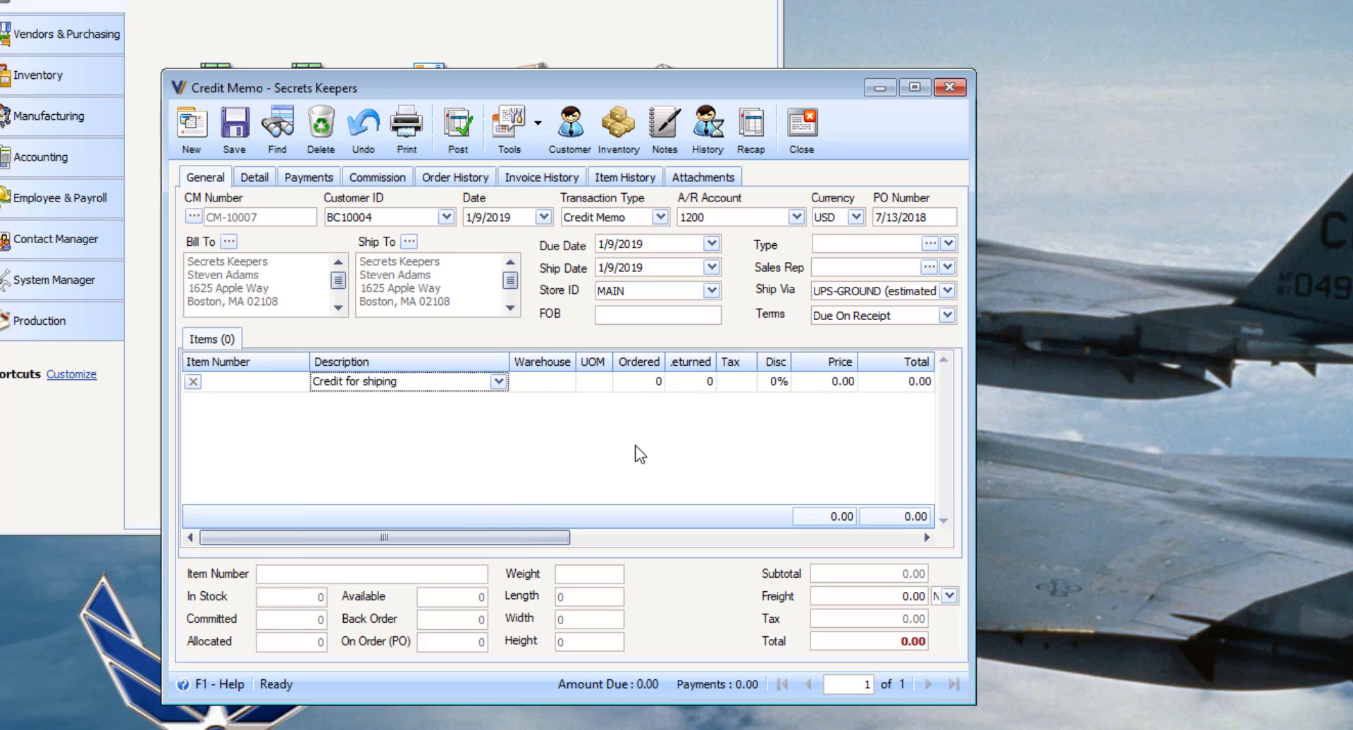
left_click(386, 384)
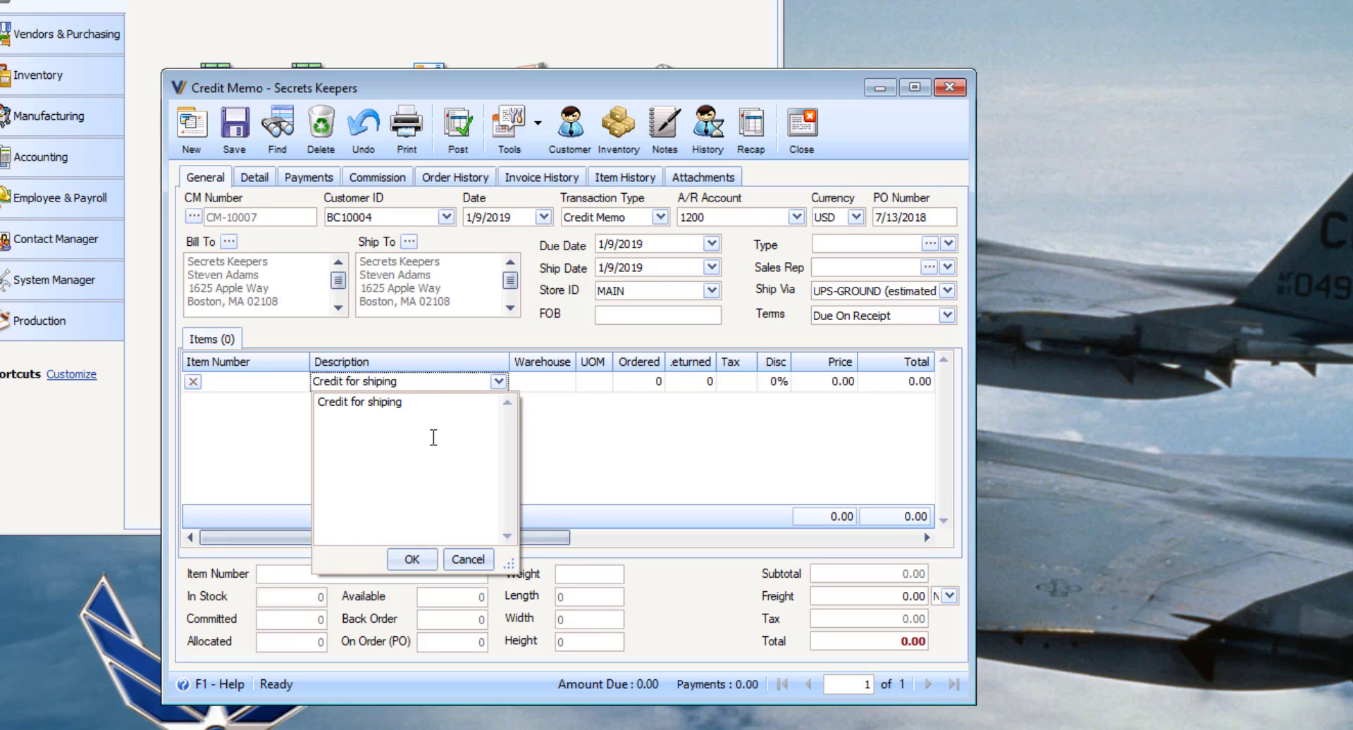
type("p")
key("Return")
key("BackSpace")
left_click(411, 559)
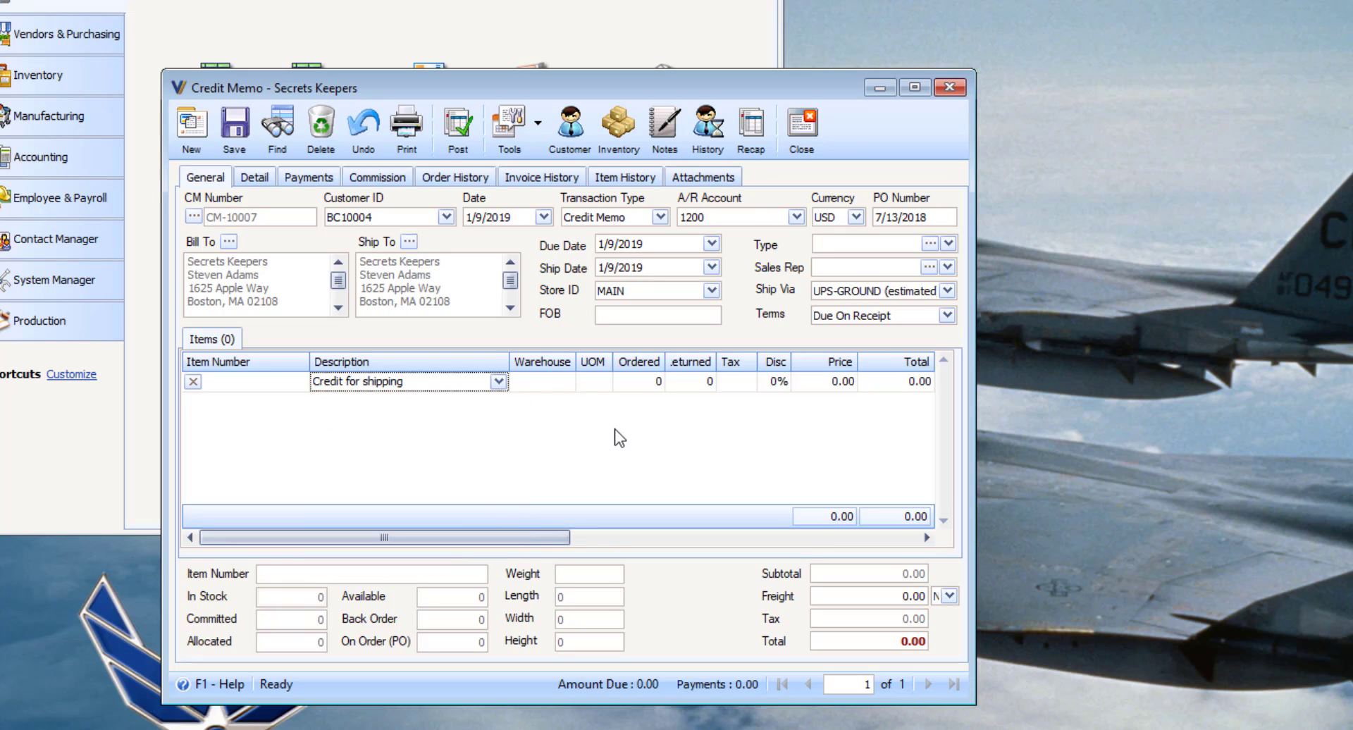
Step: Give the shipping line quantity 1, price 10.00 and tax code NONE
left_click(693, 380)
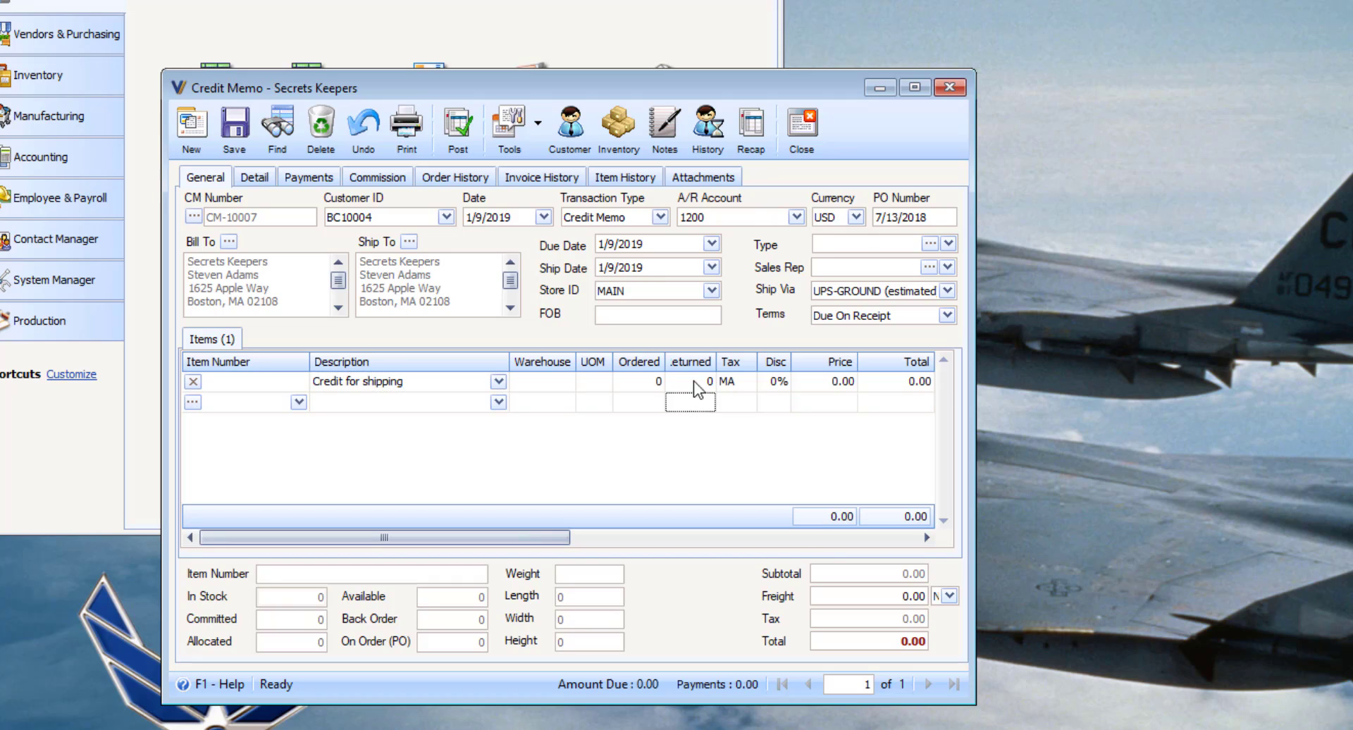
type("1")
key("Tab")
key("Tab")
key("Tab")
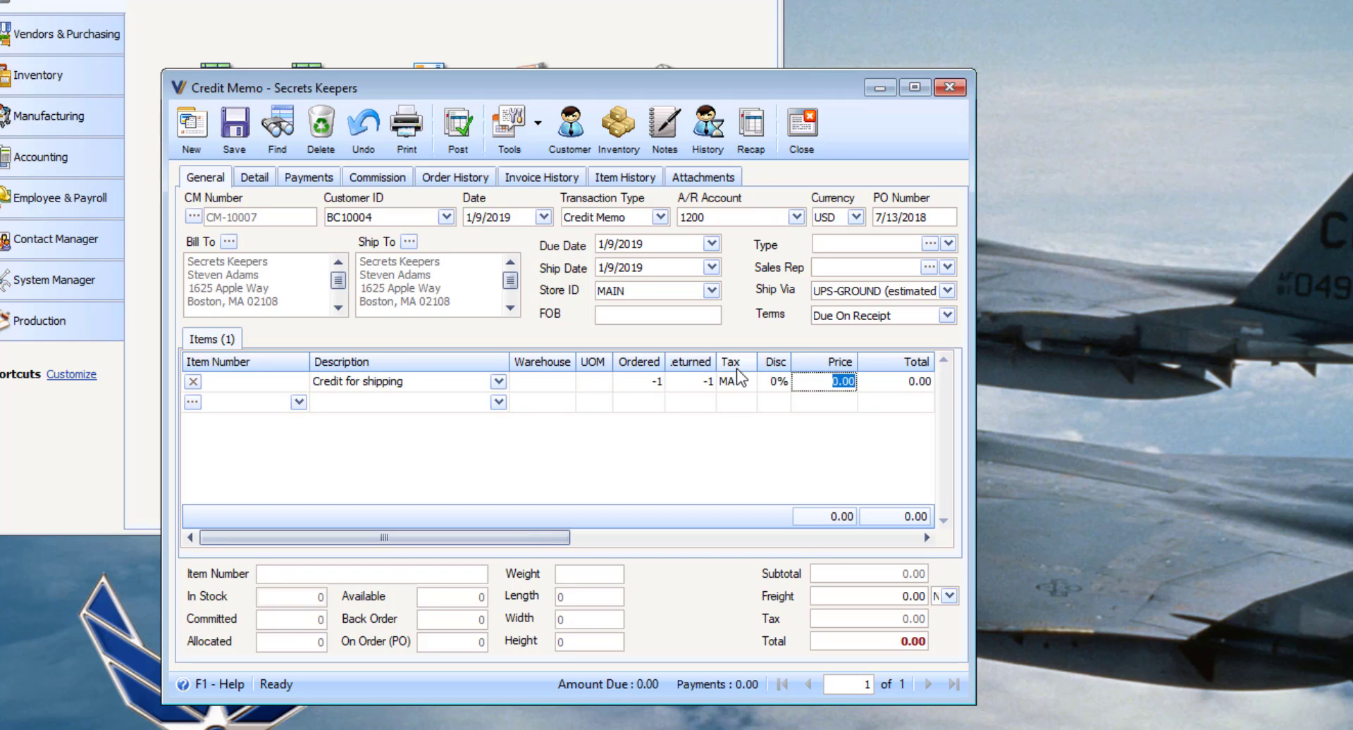
type("10")
key("Tab")
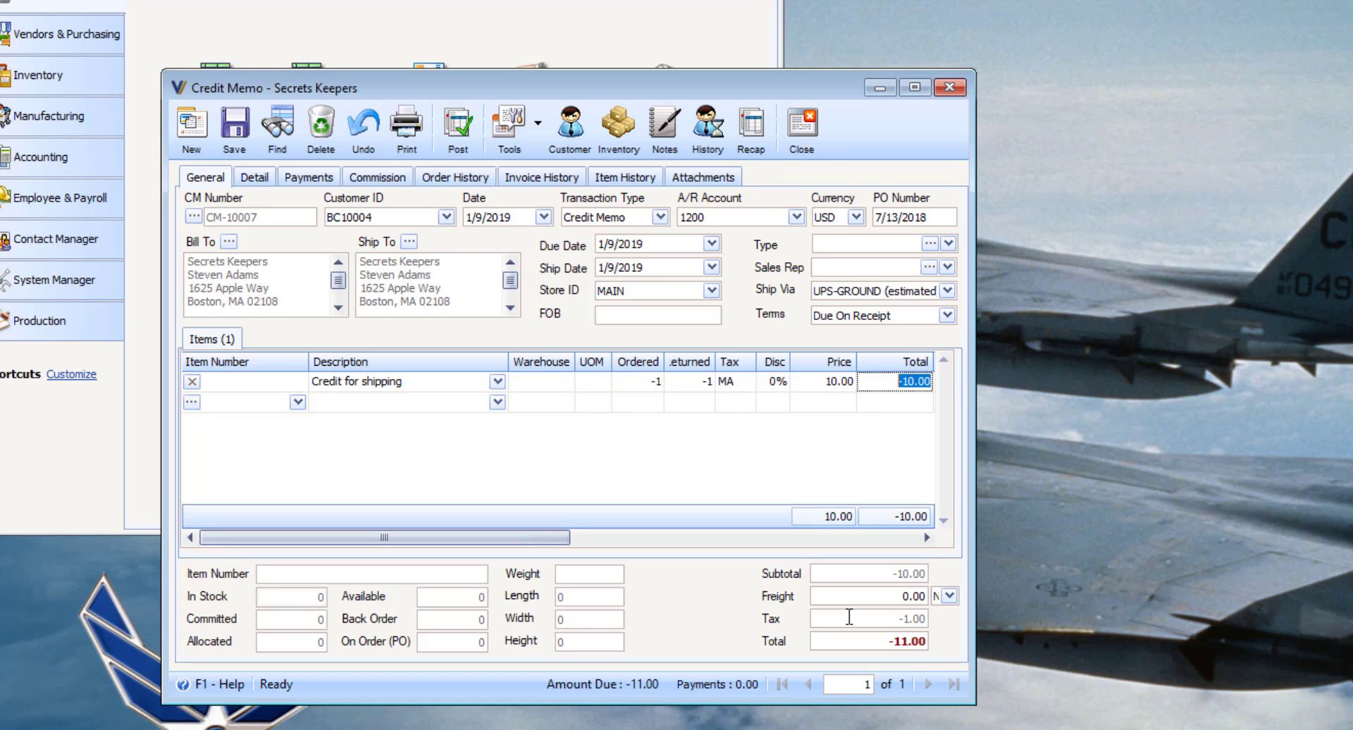
left_click(747, 383)
left_click(747, 384)
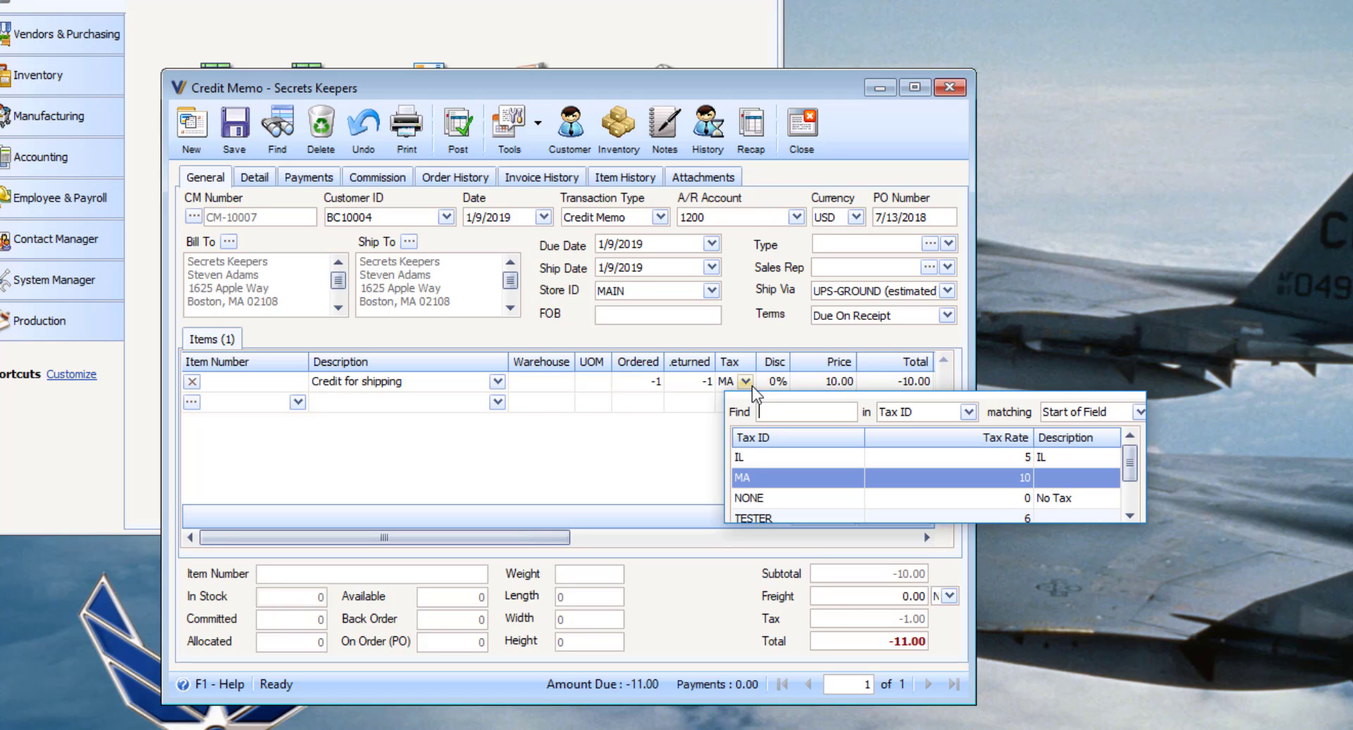
double_click(761, 499)
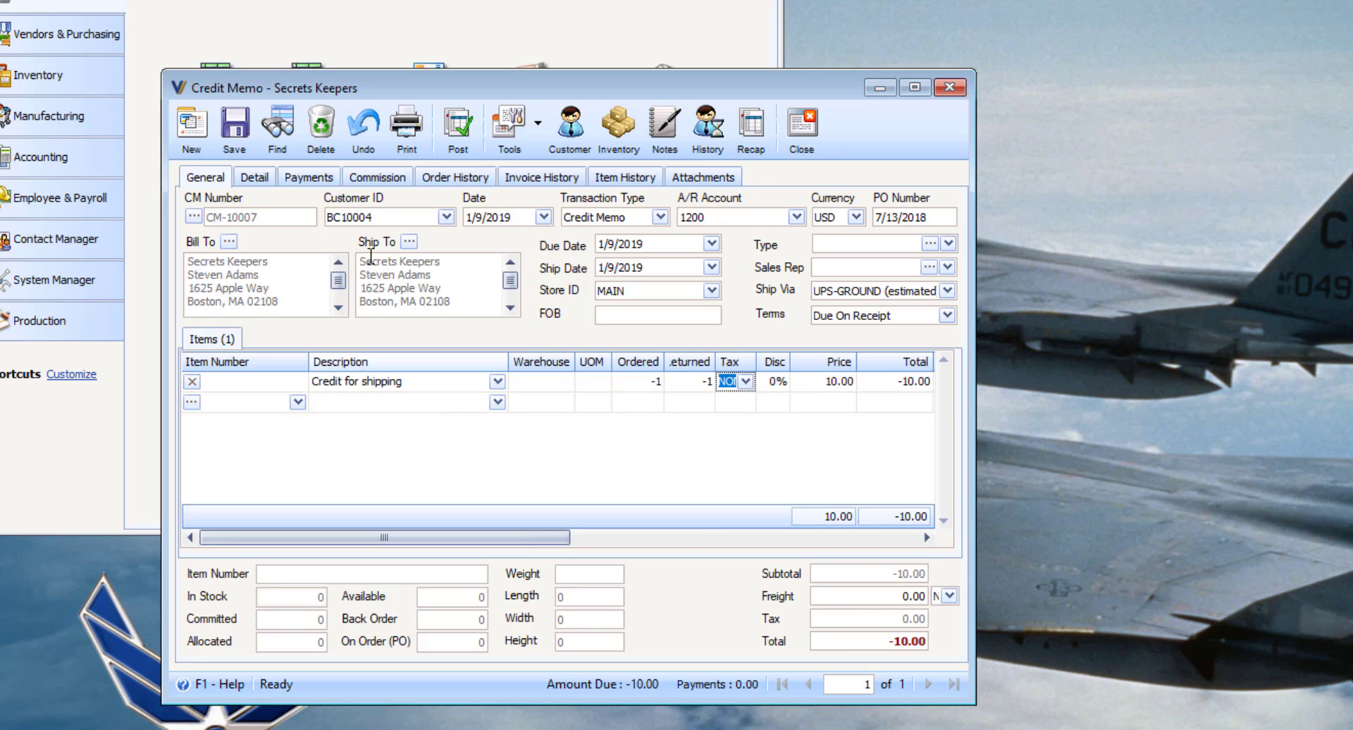
Step: Refund -10.00 as a Charge Return to the customer's saved card, then post CM-10007
left_click(318, 176)
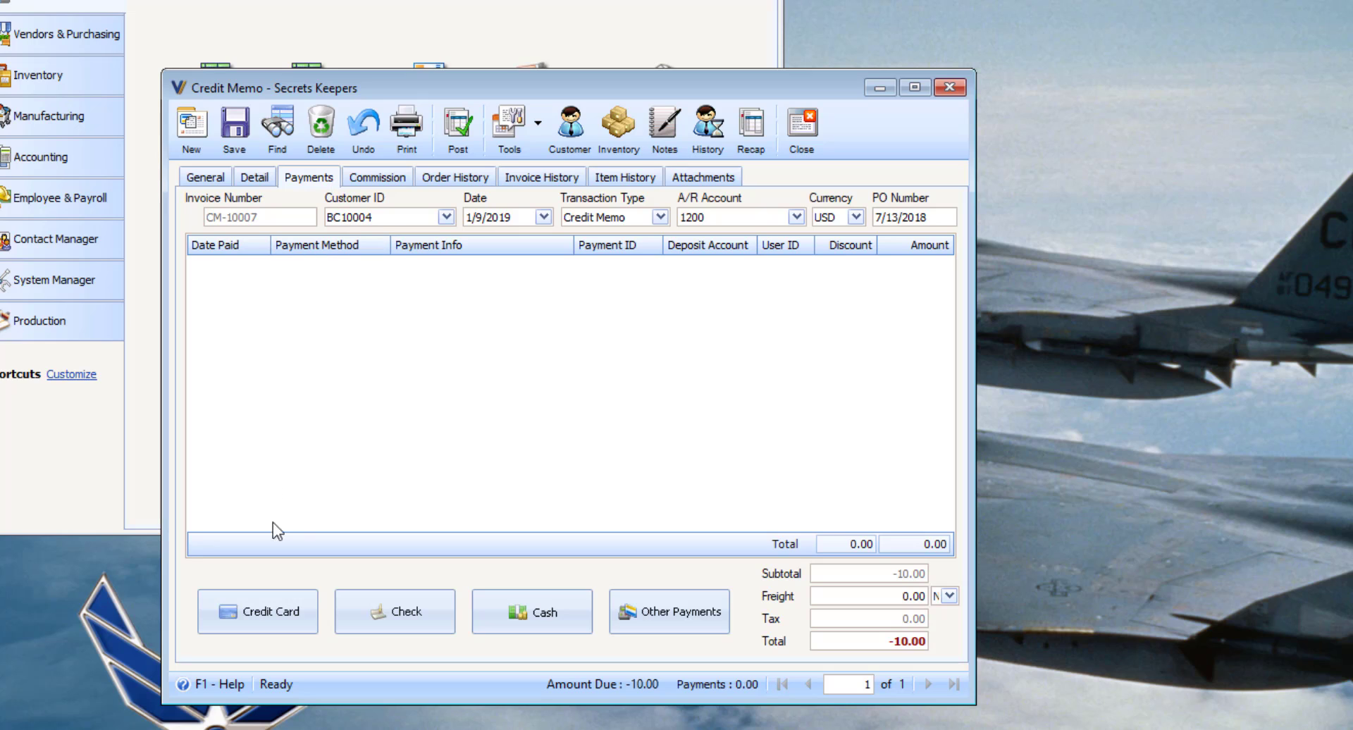
left_click(293, 612)
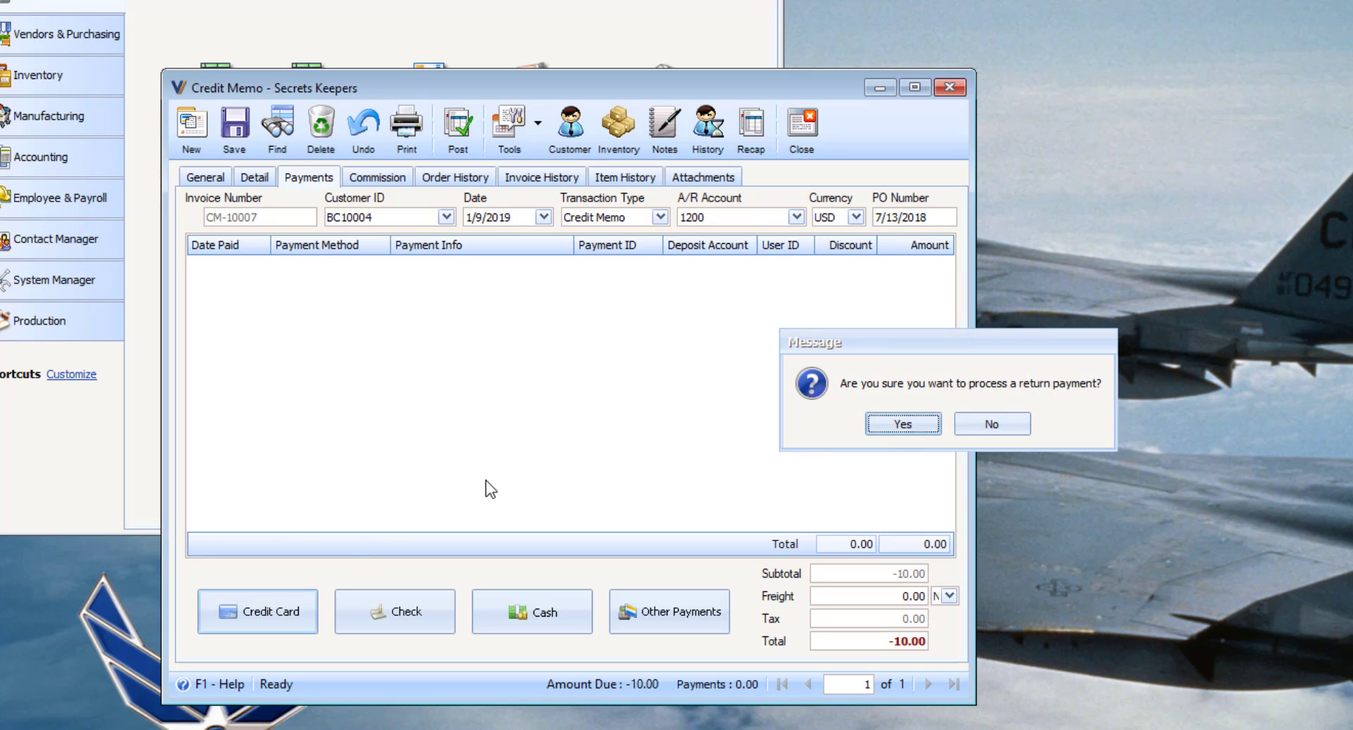
left_click(899, 426)
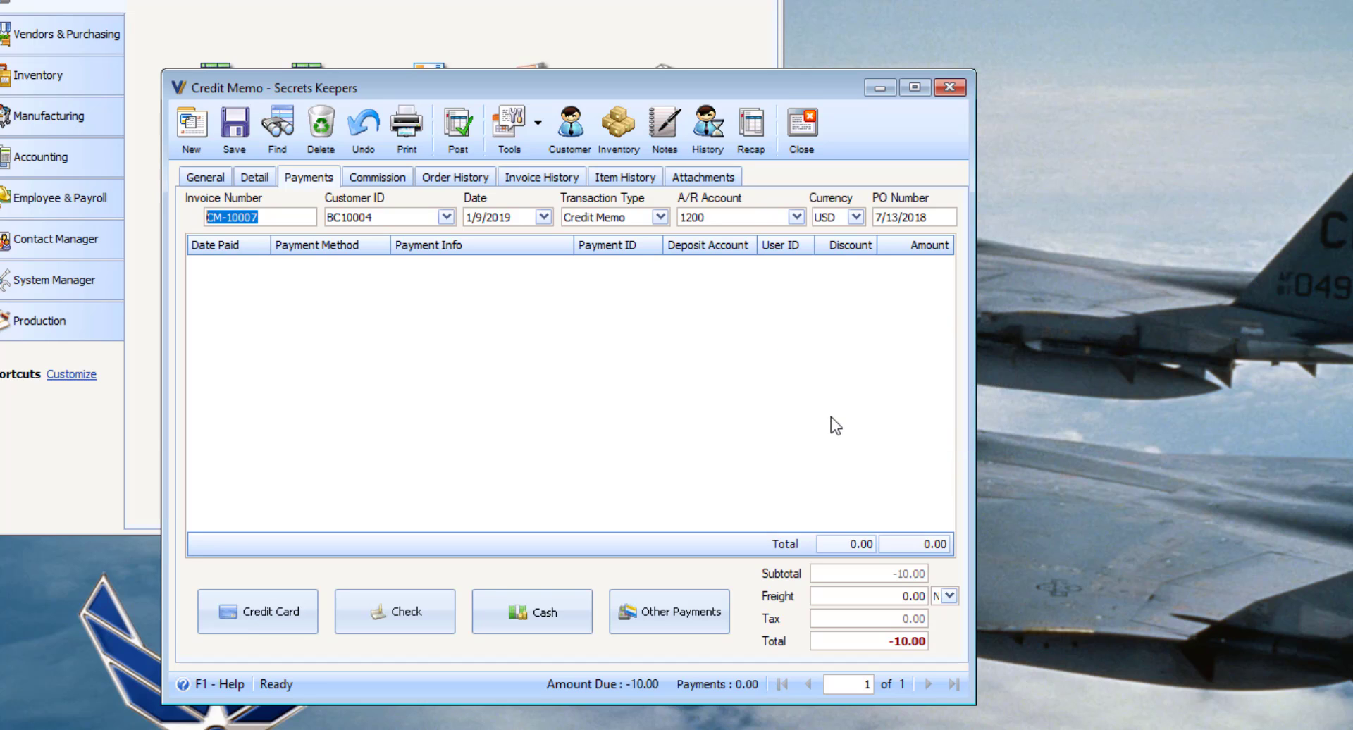
left_click(974, 534)
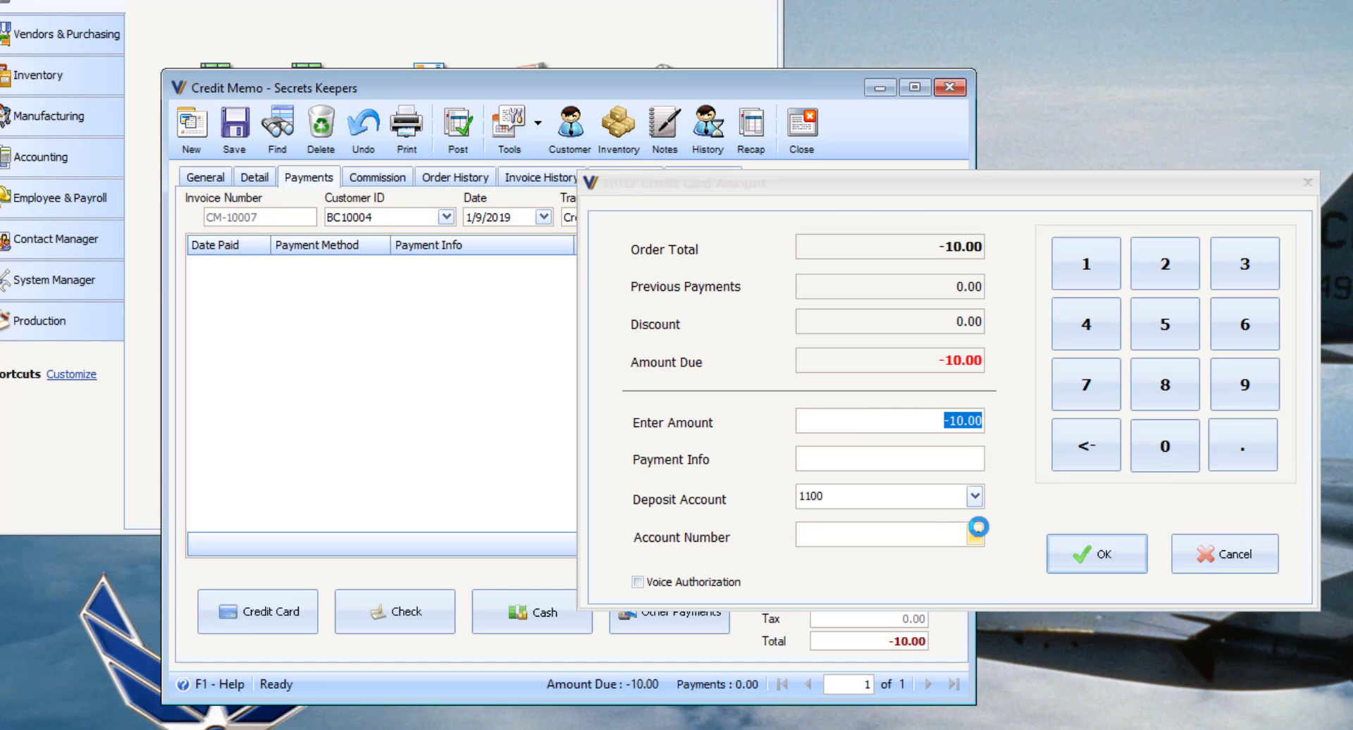
left_click(935, 613)
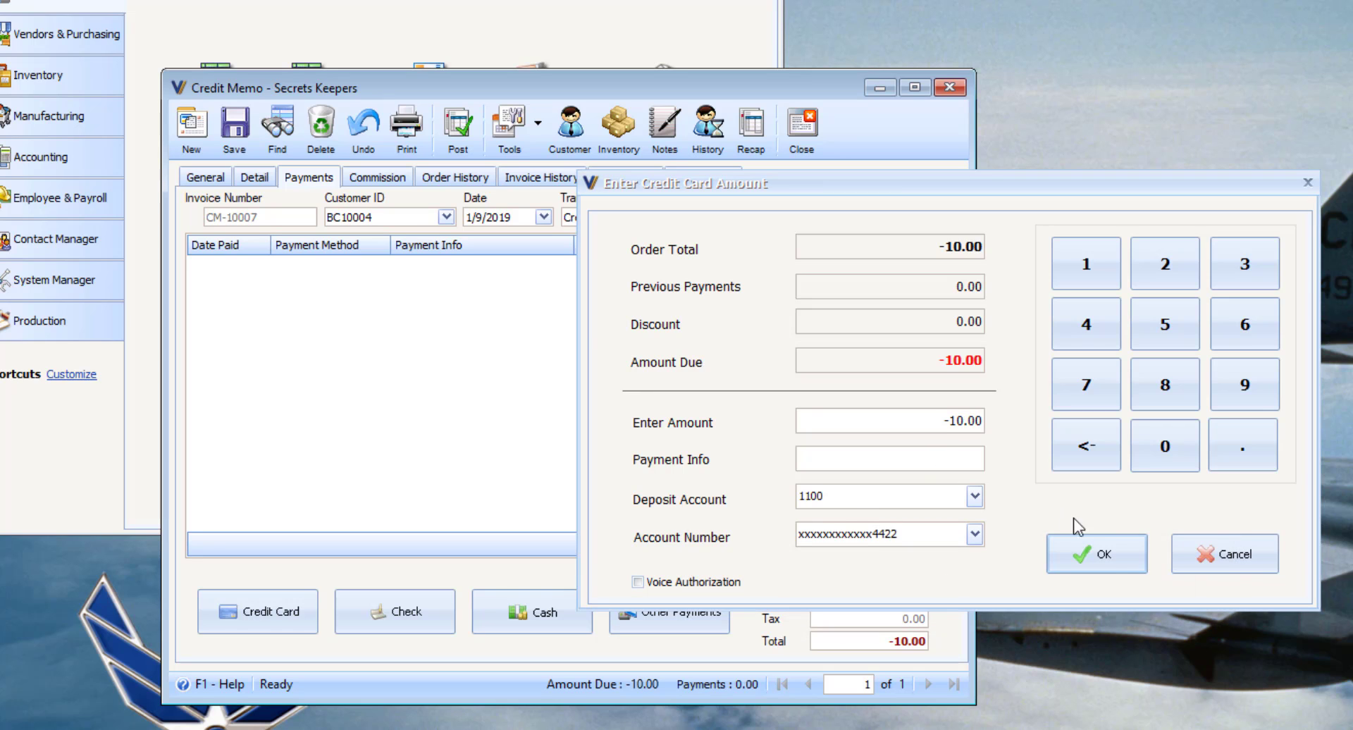
left_click(1108, 558)
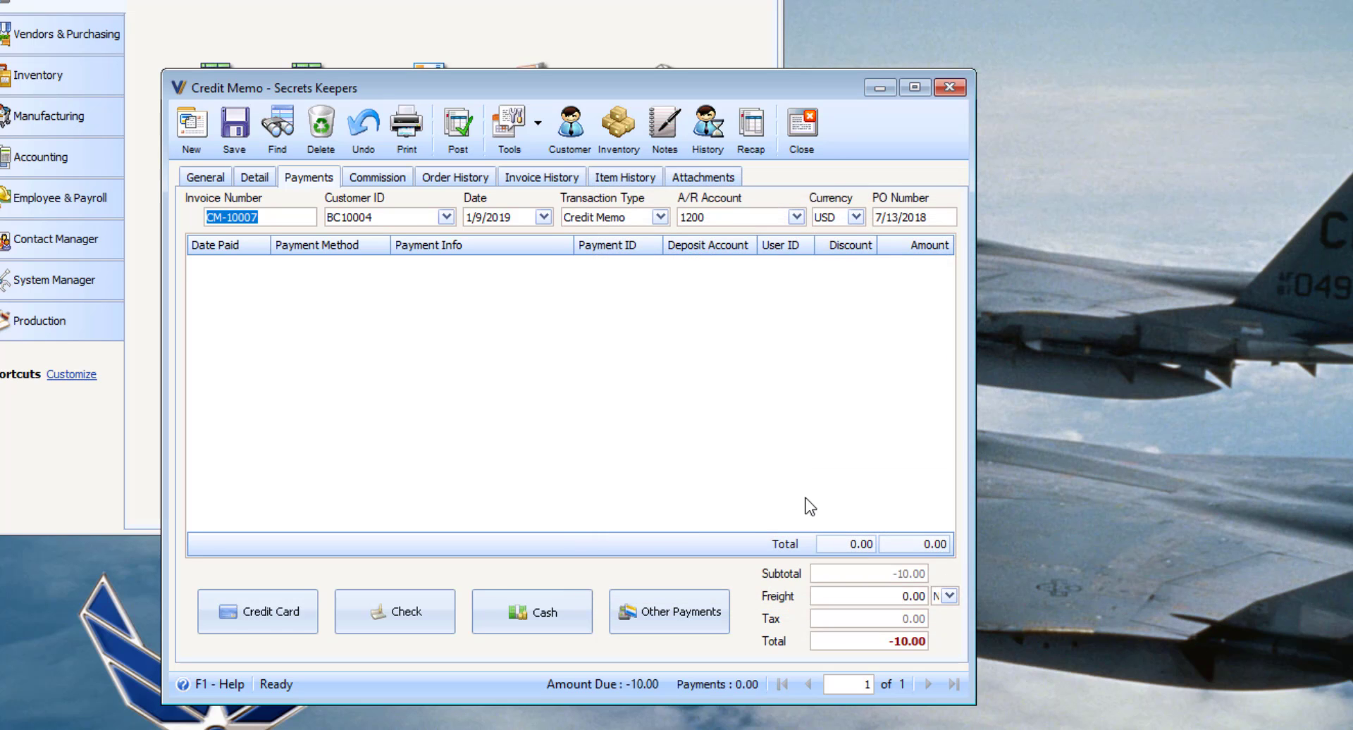
left_click(947, 425)
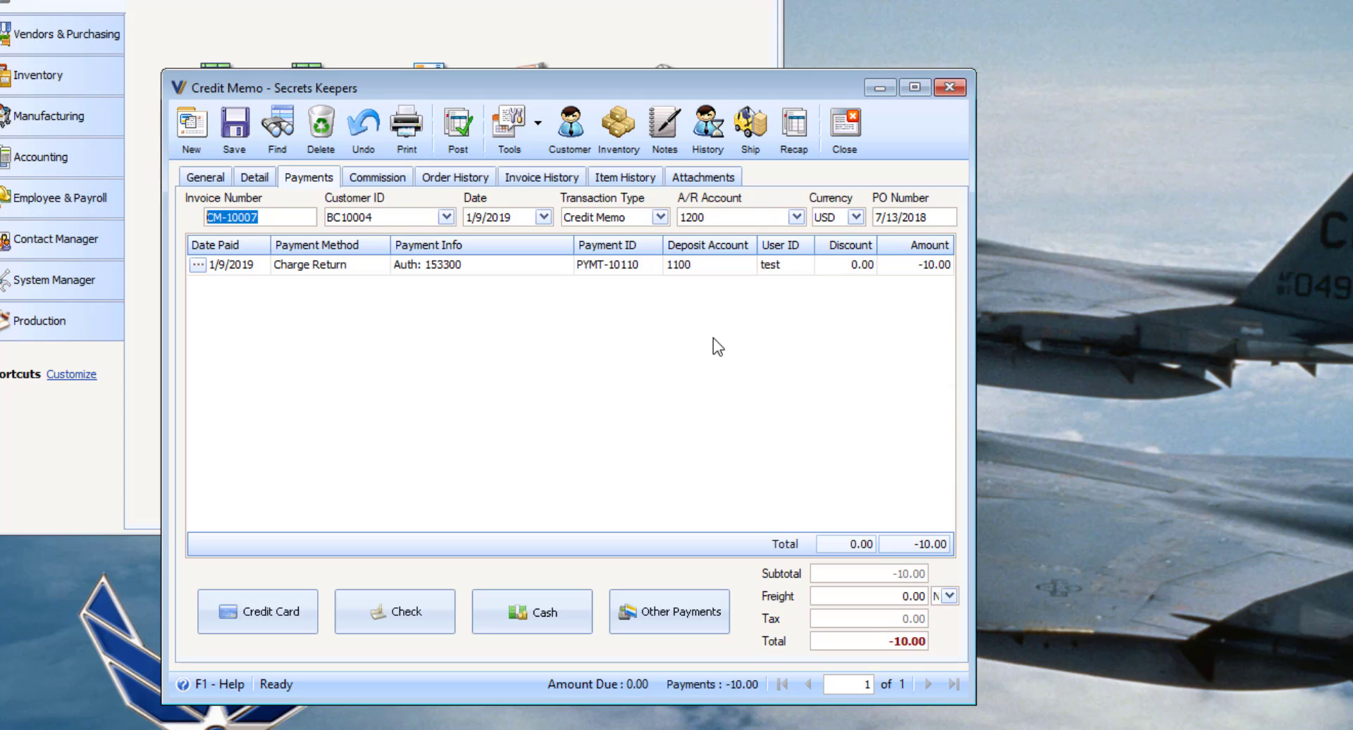
left_click(459, 132)
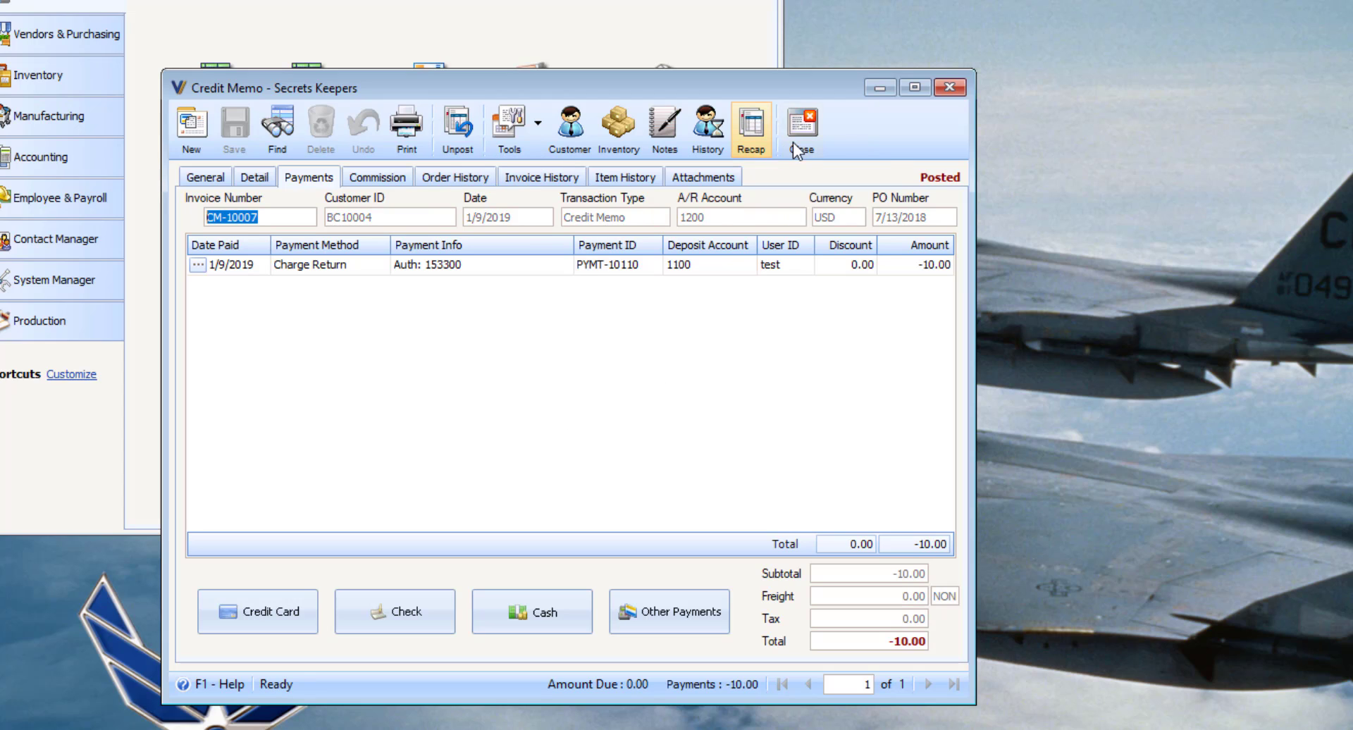
Step: From the Secrets Keepers customer record, start Receive Payments RCV-10014
left_click(567, 126)
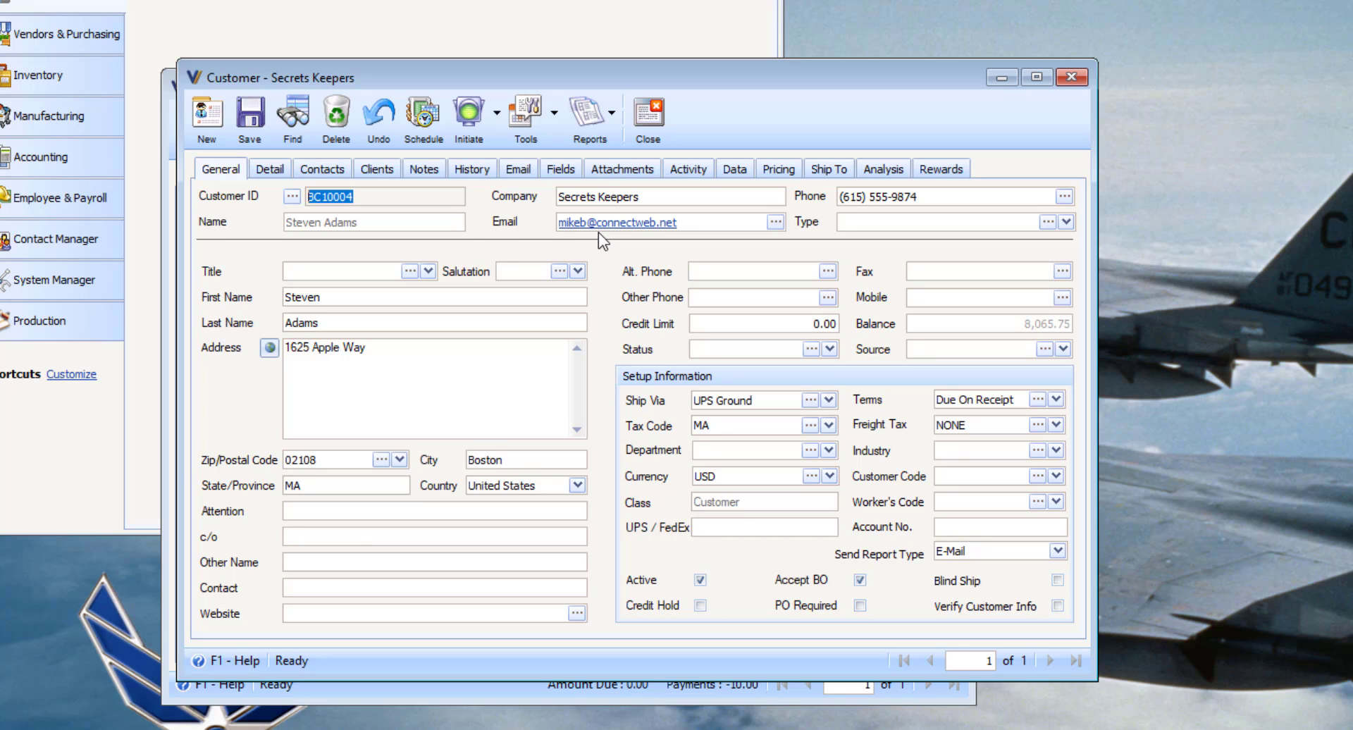
left_click_drag(1023, 323, 1072, 323)
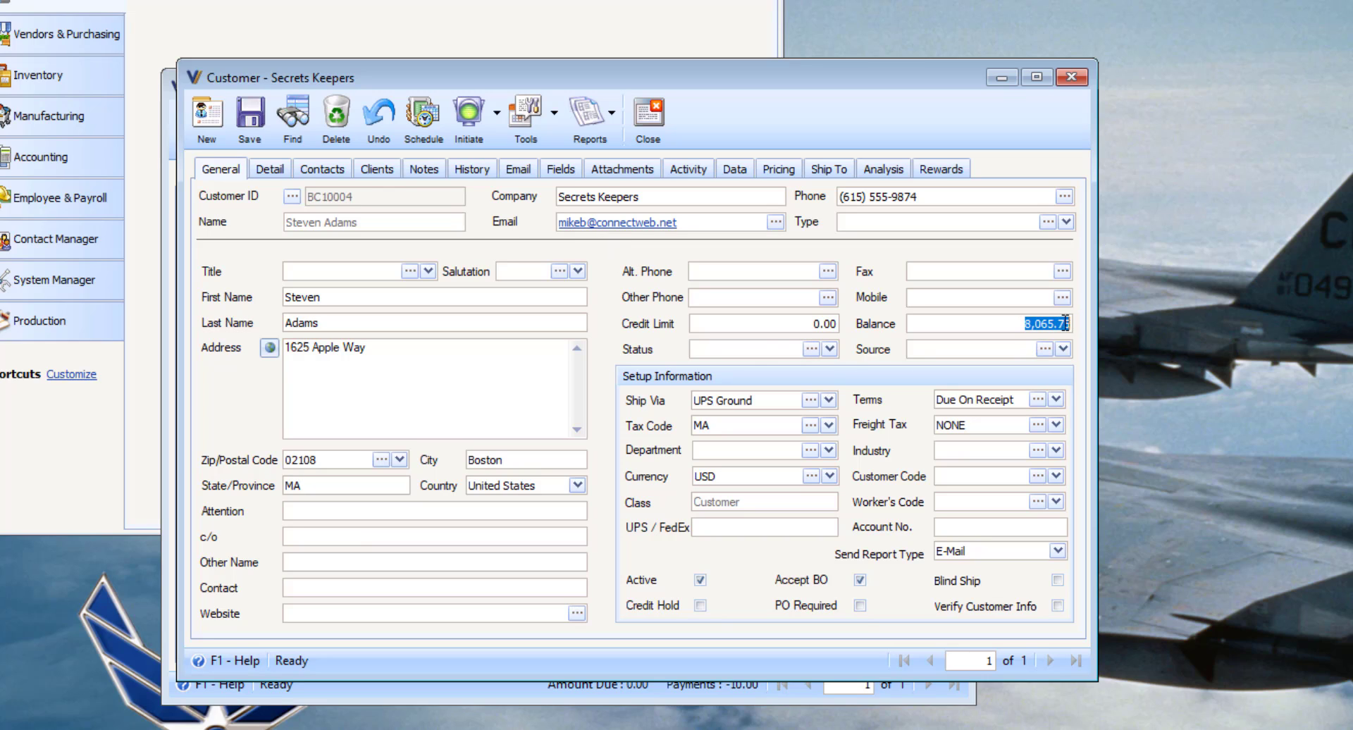
left_click(493, 116)
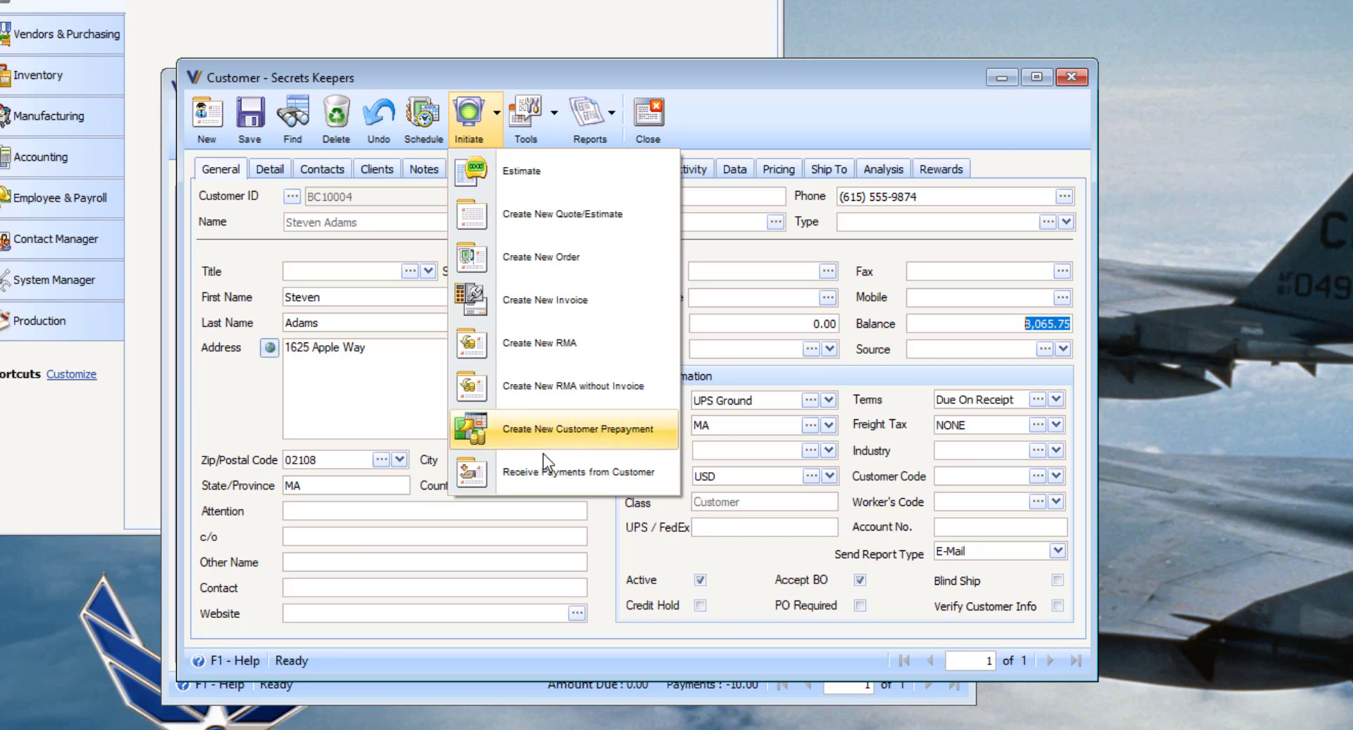
left_click(552, 472)
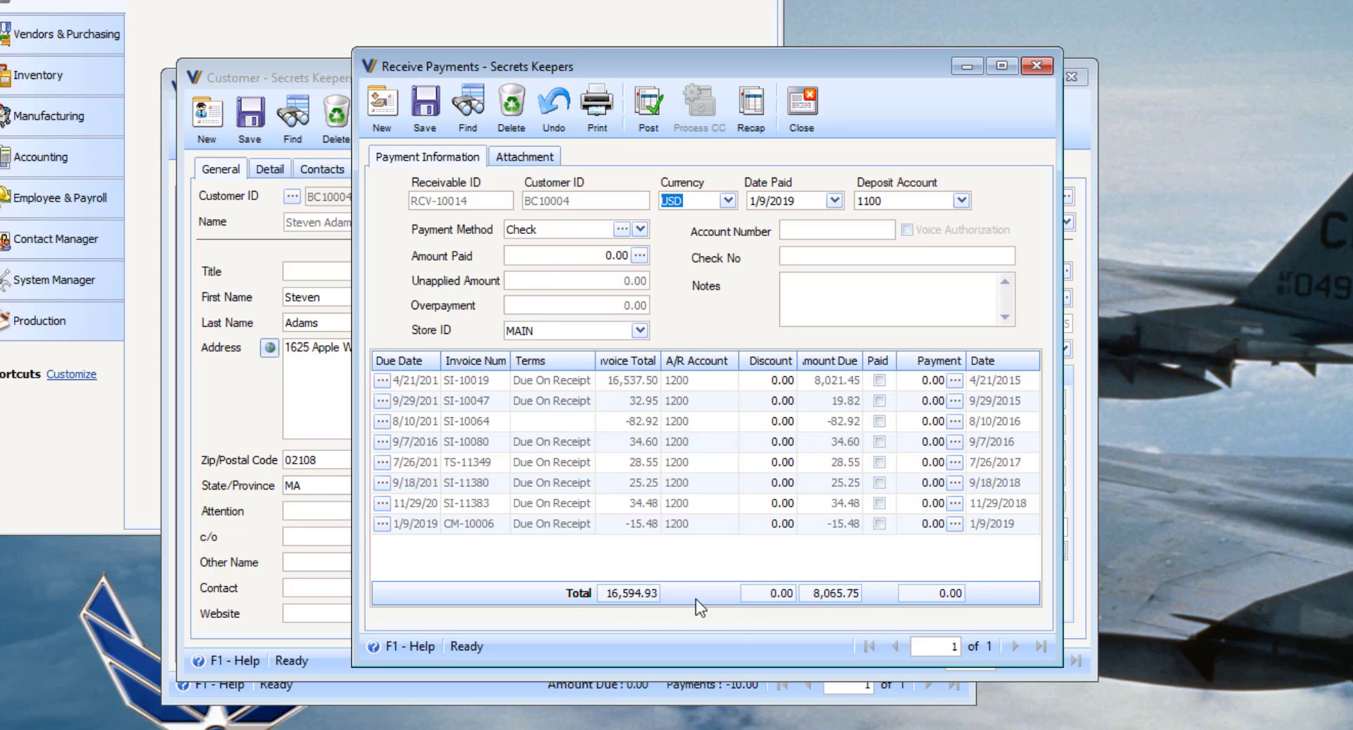
Step: Set the payment method on RCV-10014 to Credit Memo
left_click(482, 524)
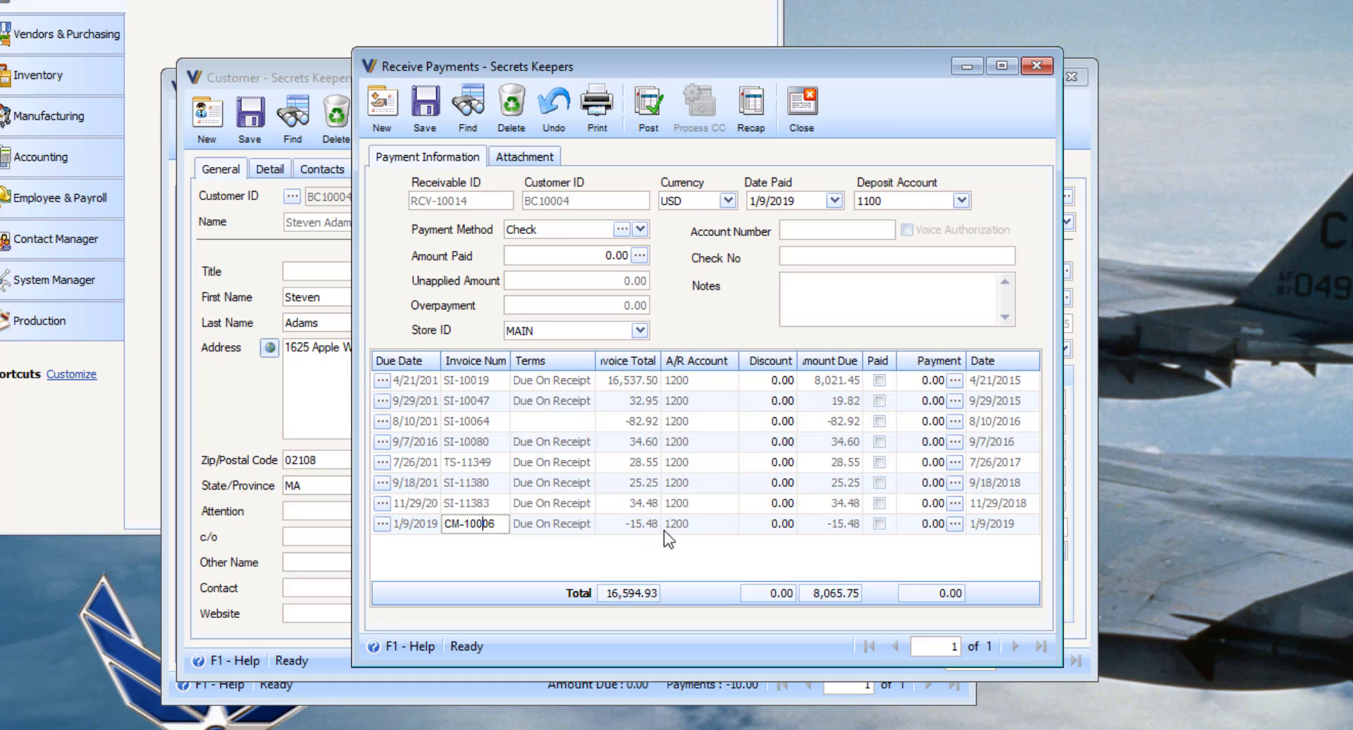
left_click(641, 230)
left_click(556, 407)
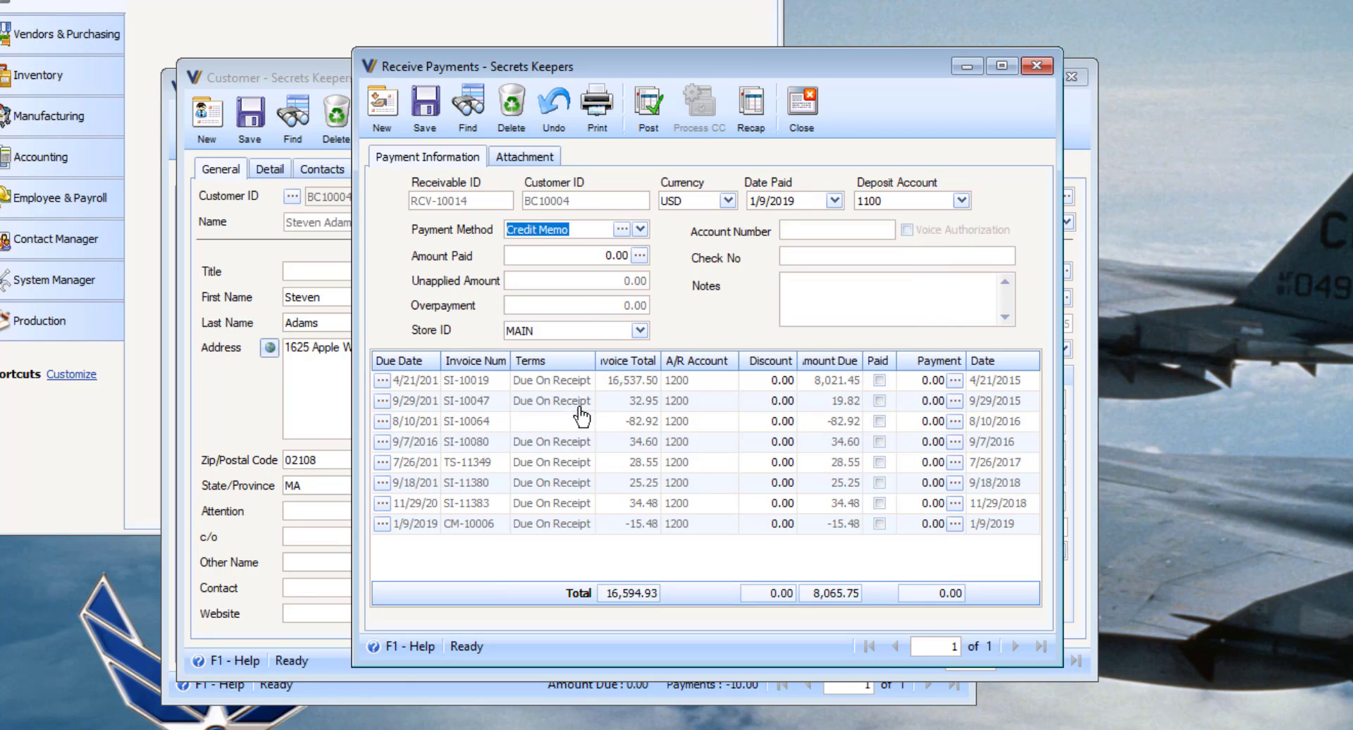
key("Tab")
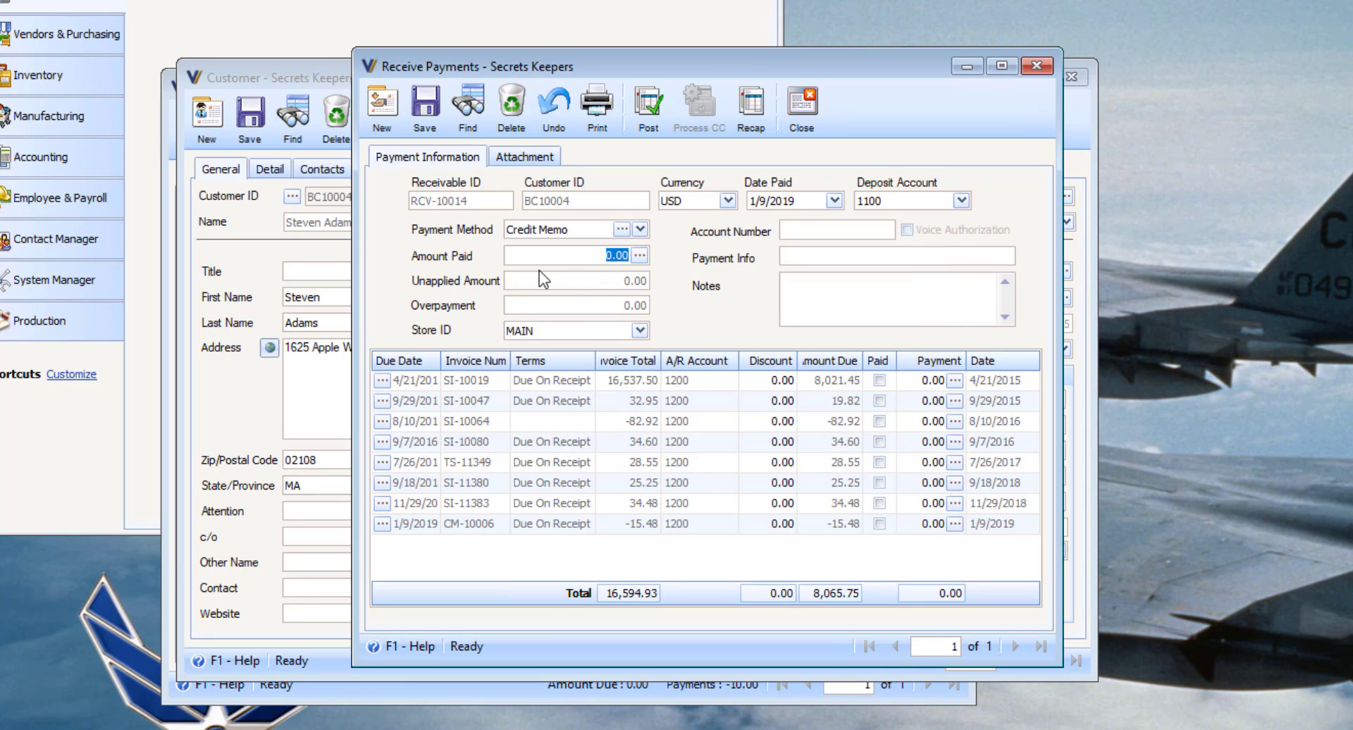
left_click(620, 231)
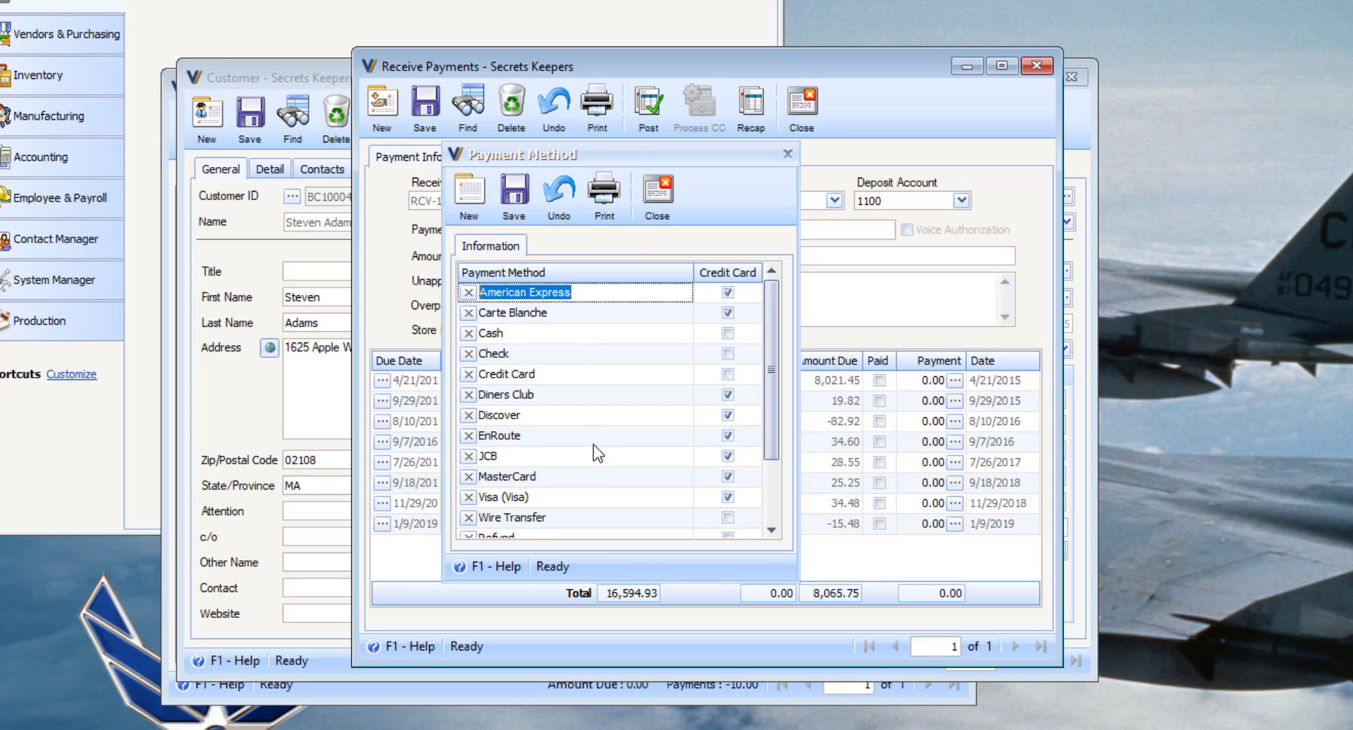
left_click(658, 200)
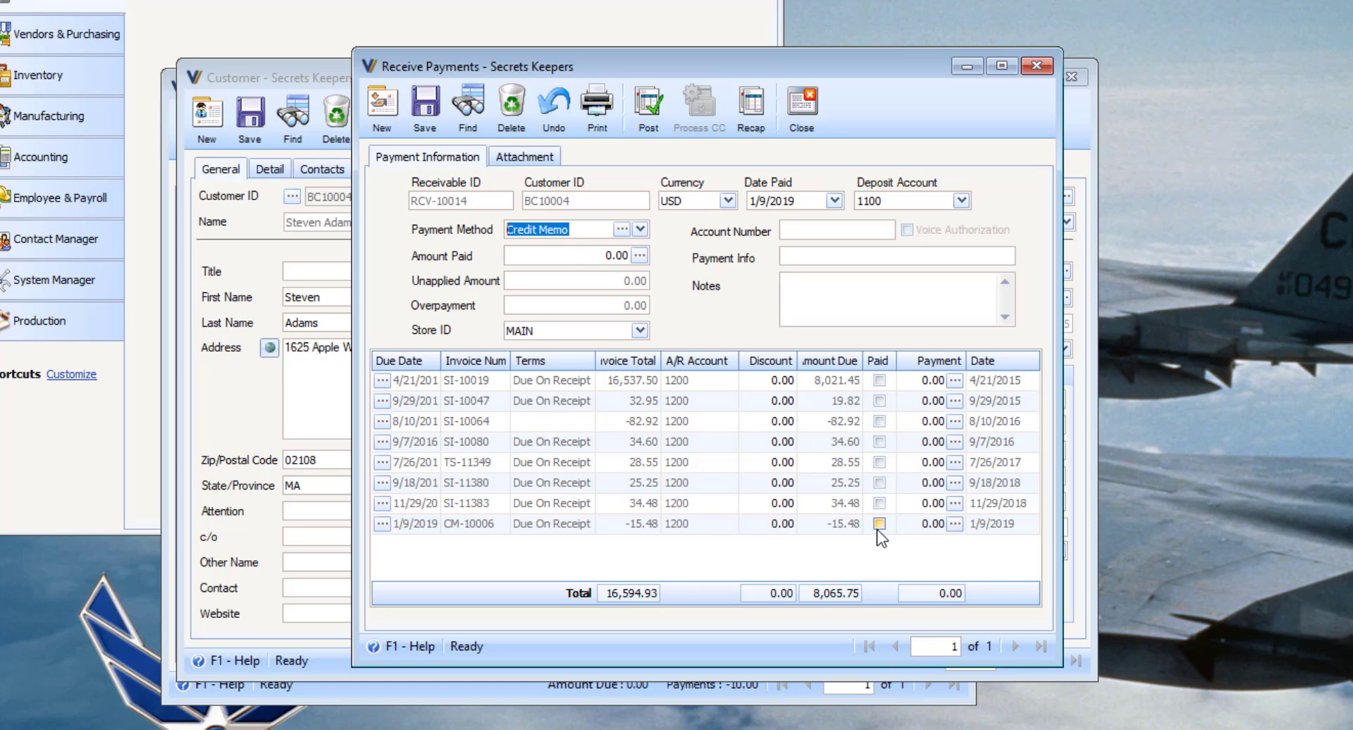
Step: Apply CM-10006's -15.48 to invoice SI-10047 as a 15.48 payment
left_click(954, 525)
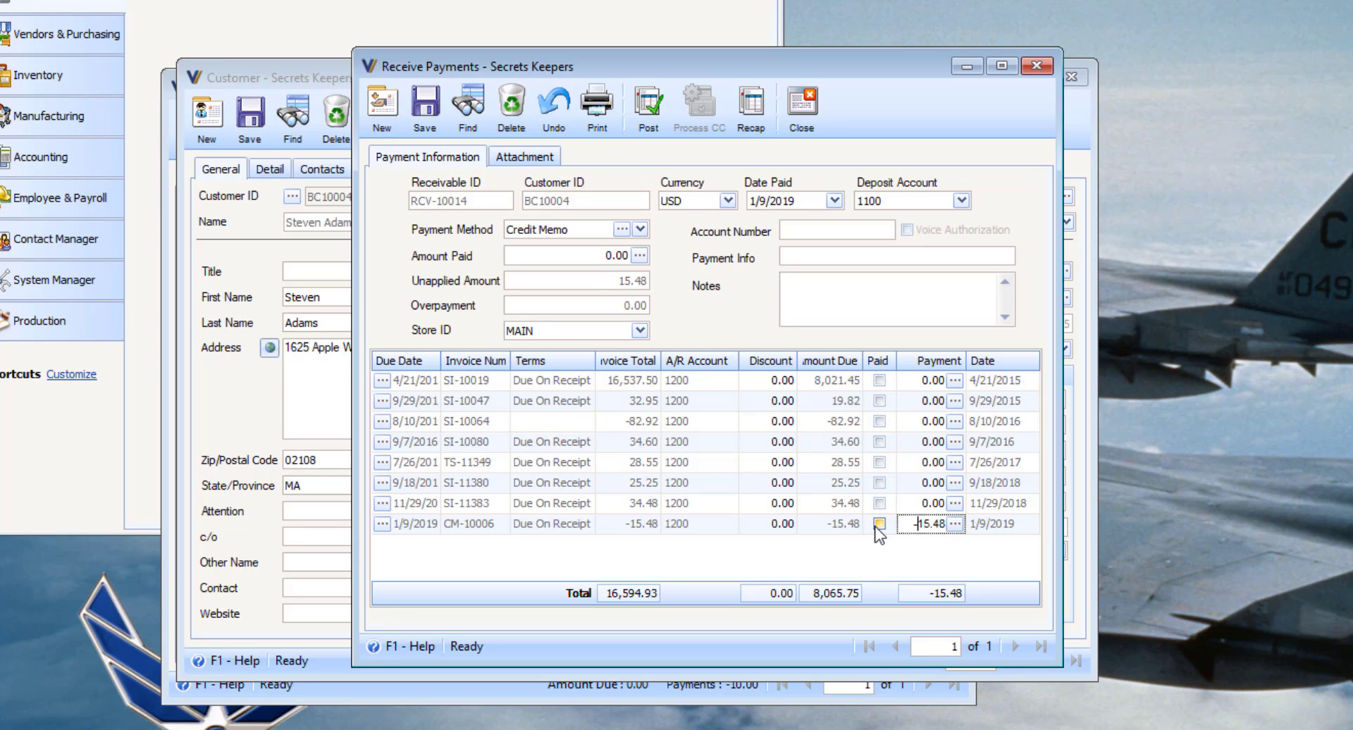
left_click(607, 280)
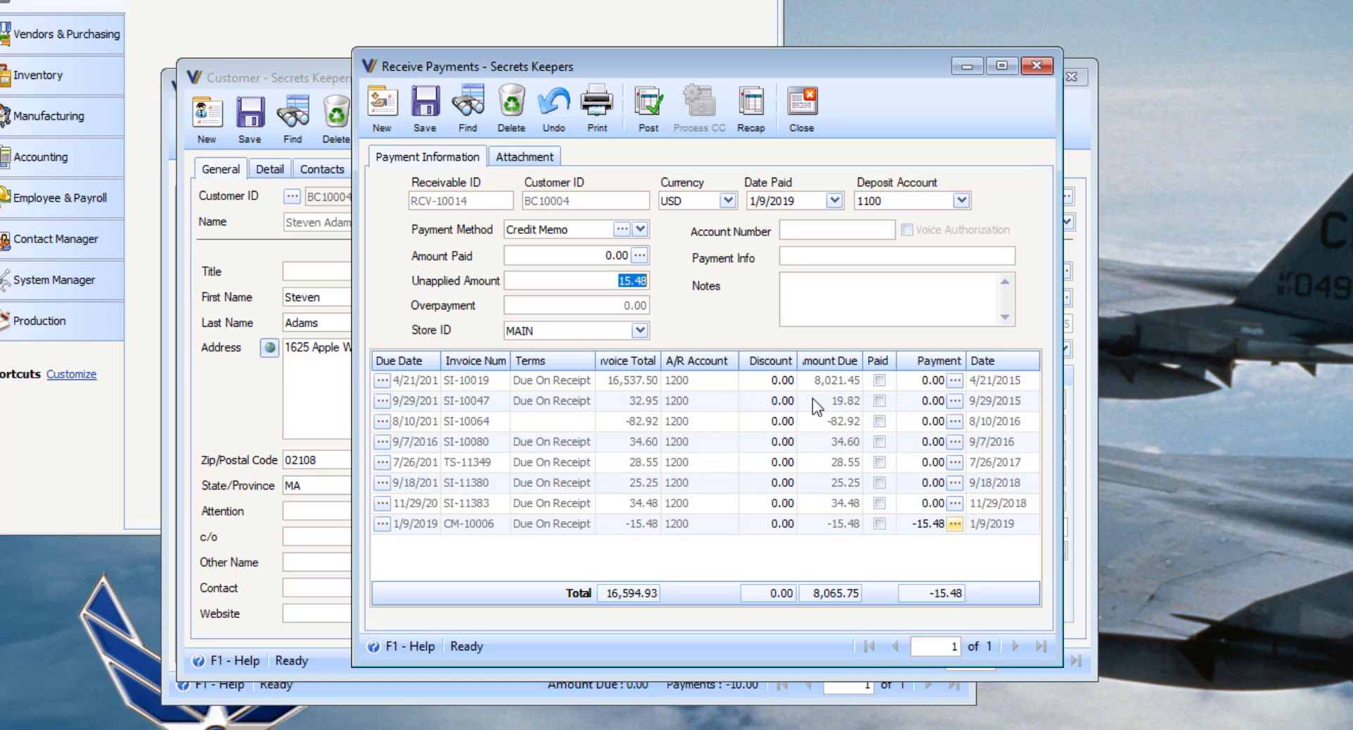
left_click(930, 401)
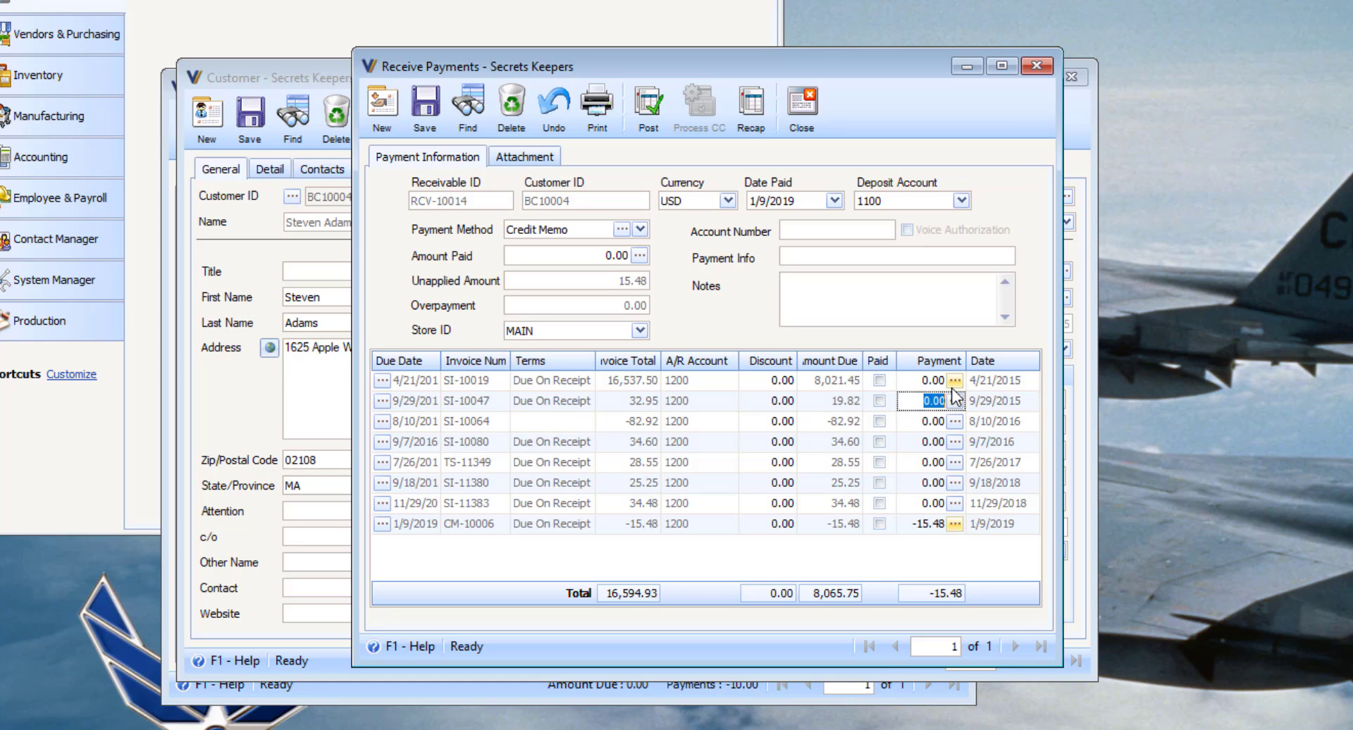
type("15.48")
key("Tab")
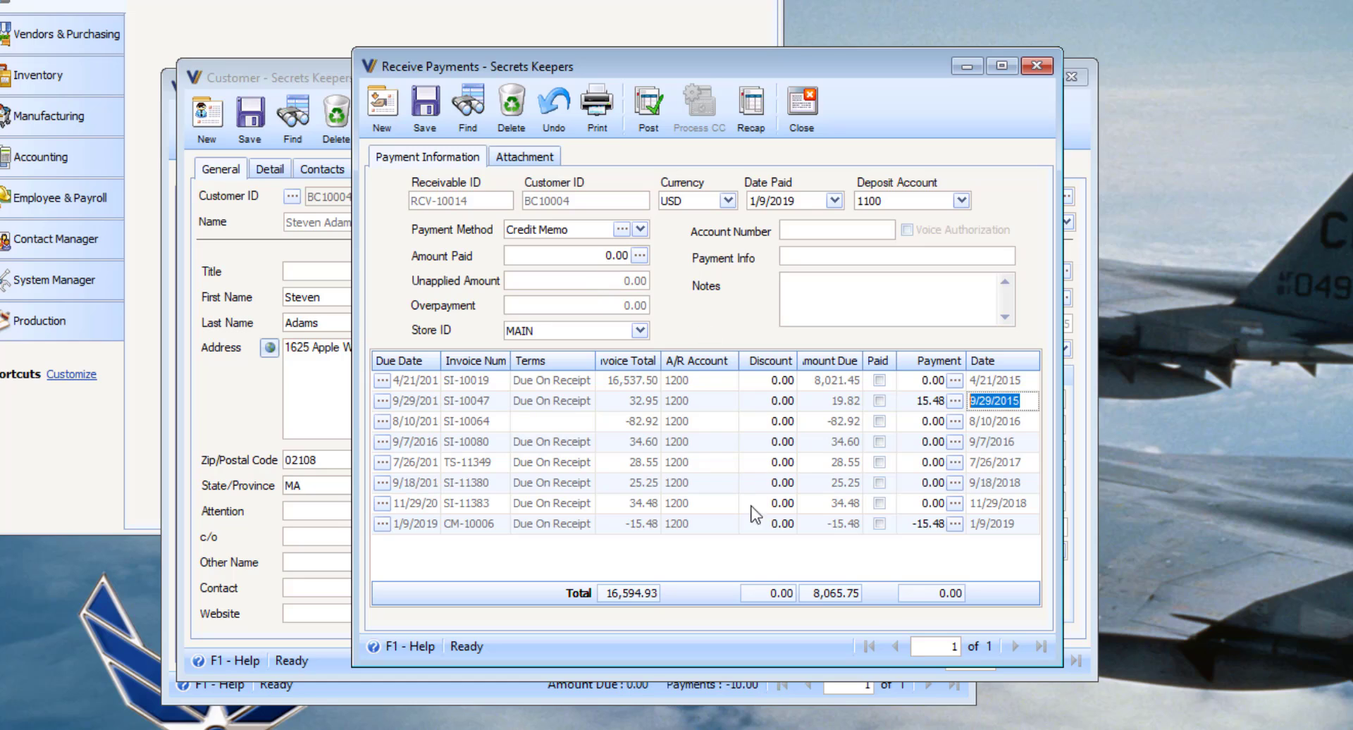
Step: Post RCV-10014, leaving SI-10047 with 4.34 due, and close the payment, customer and memo windows
left_click(661, 116)
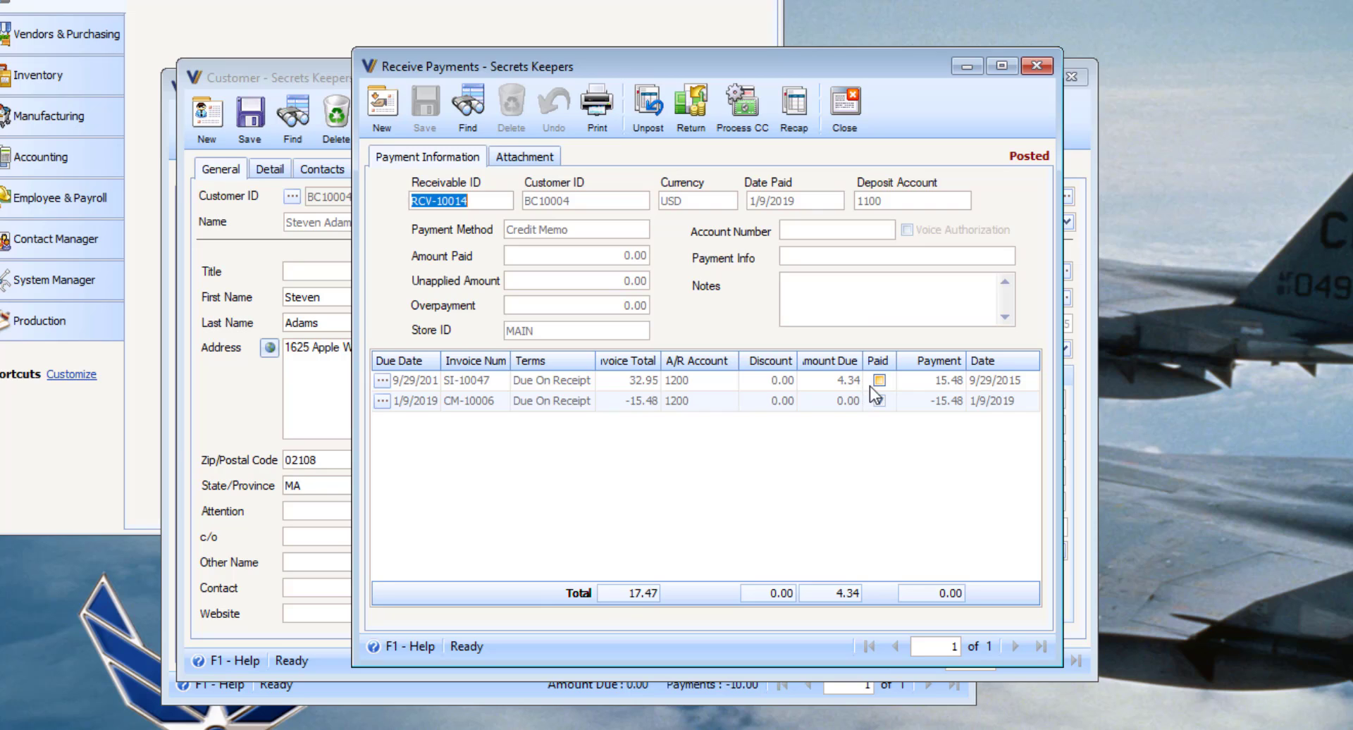
left_click(856, 114)
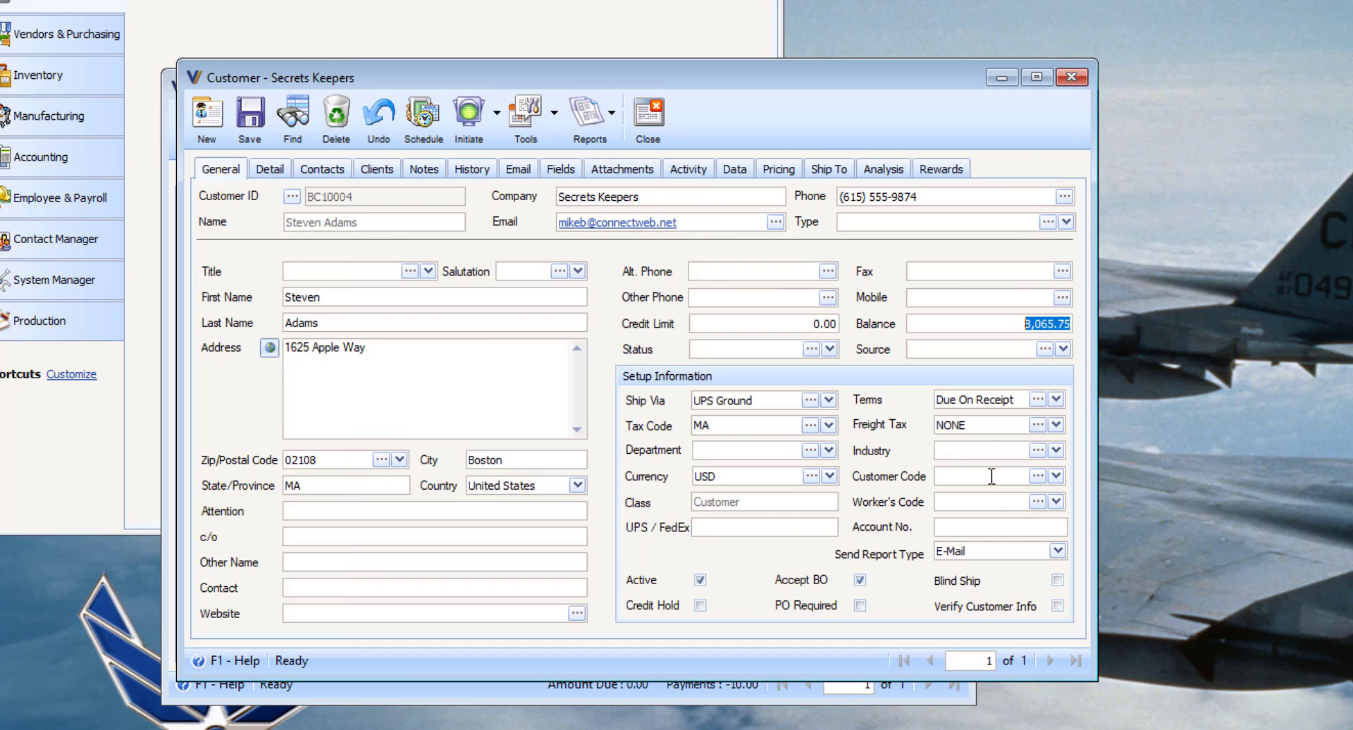
left_click(650, 114)
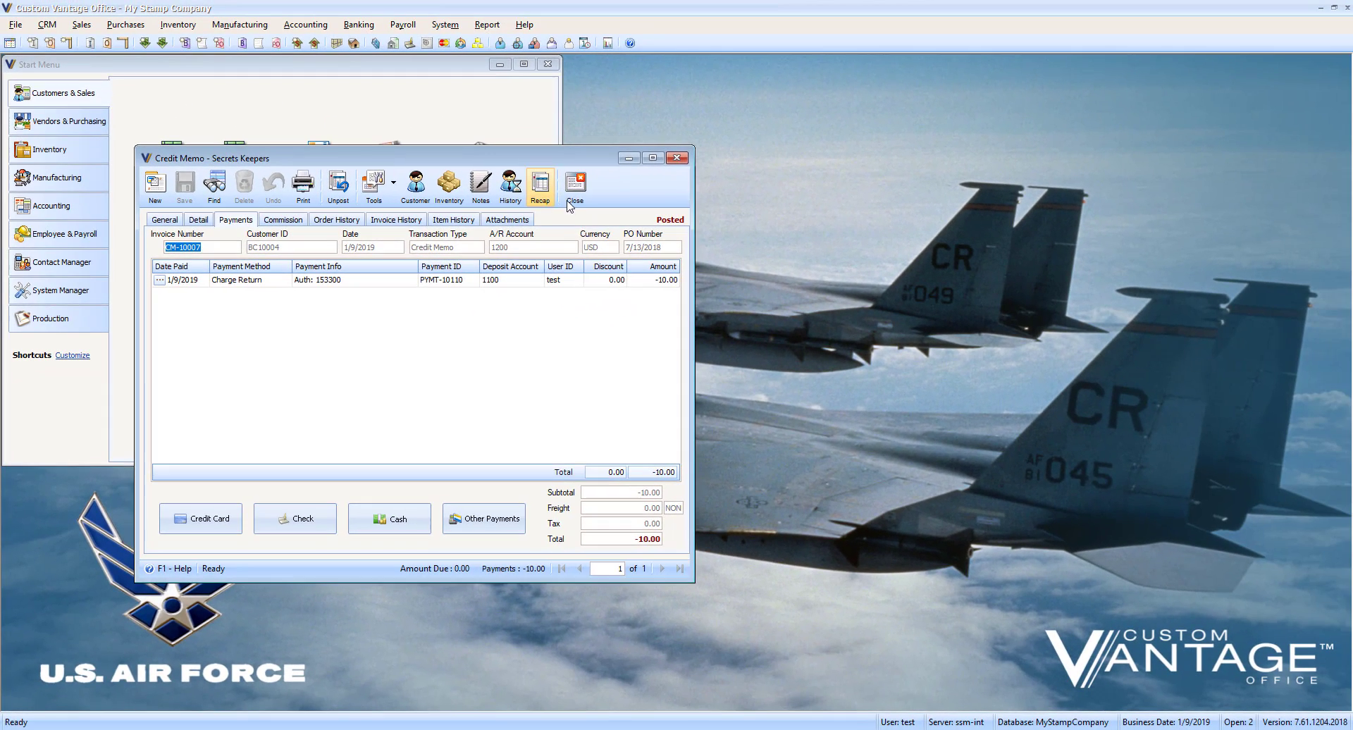
left_click(661, 168)
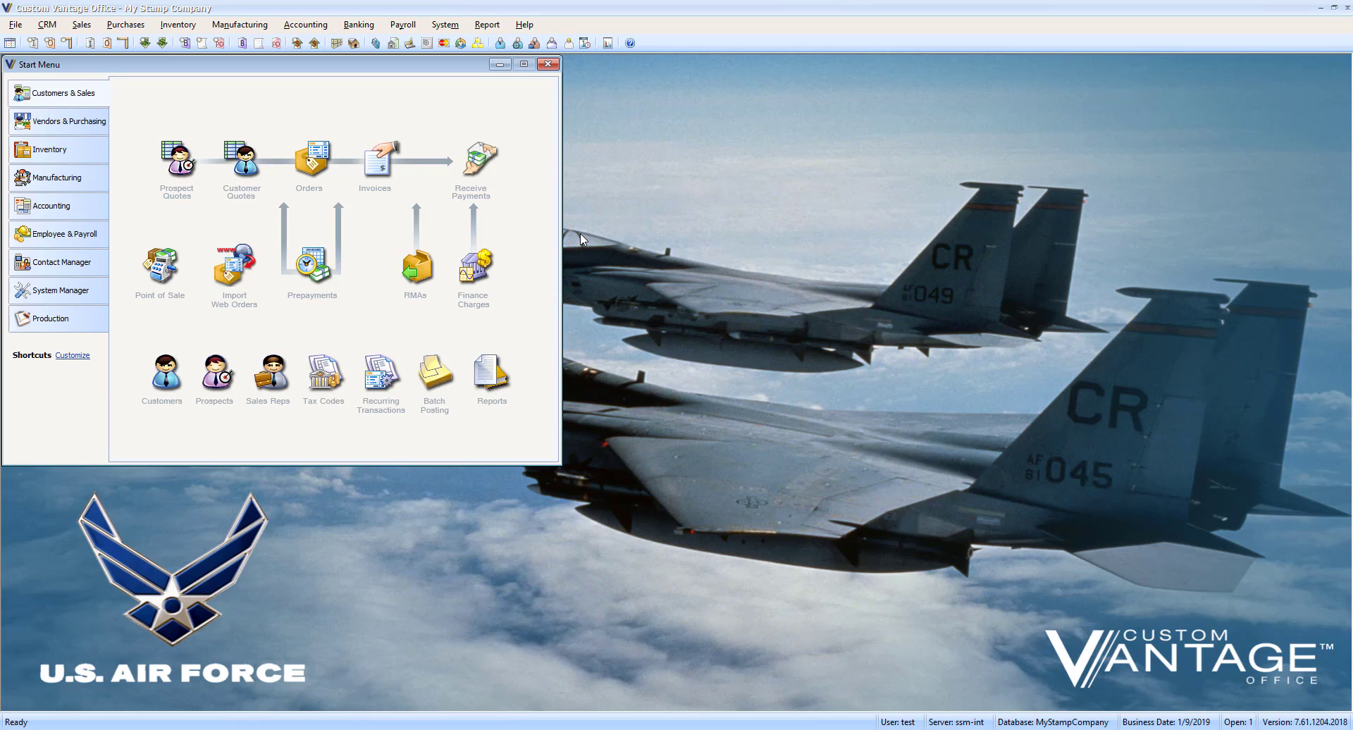